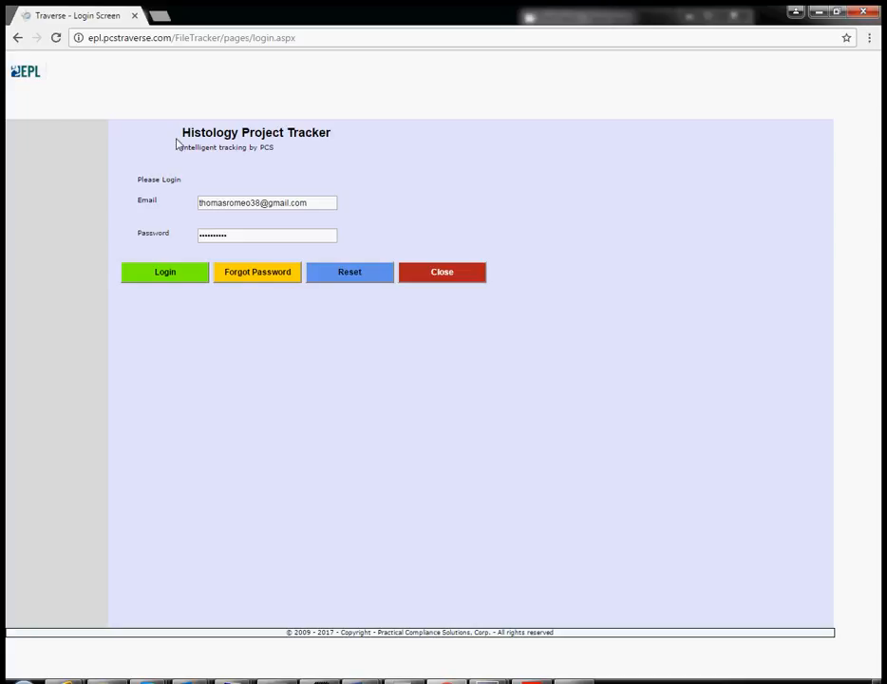
- Log in to the Histology Project Tracker with the prefilled e-mail and password
{"action": "left_click_drag", "start_coordinate": [183, 138], "coordinate": [341, 144]}
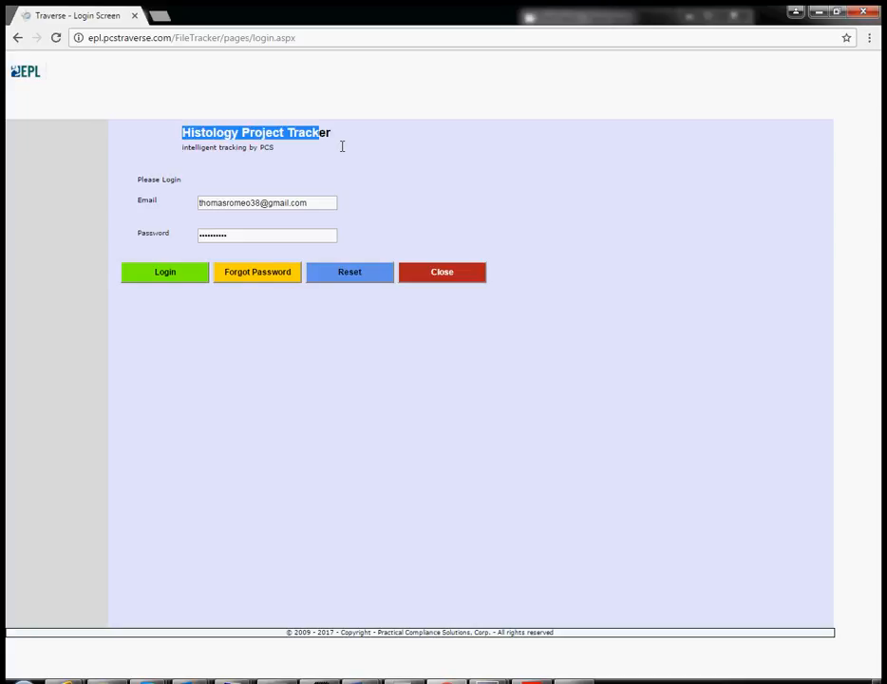
{"action": "left_click", "coordinate": [356, 141]}
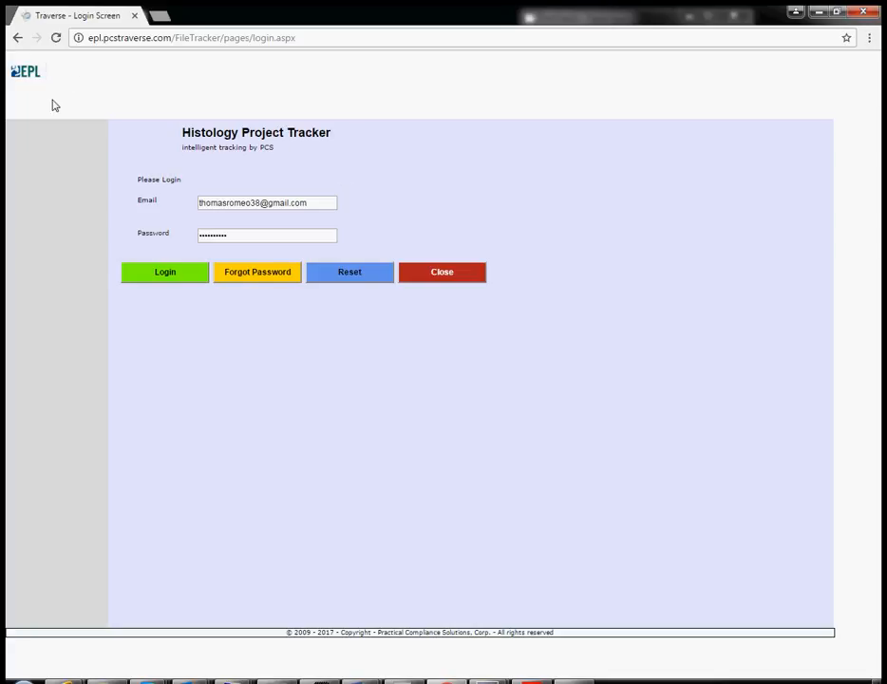
{"action": "left_click", "coordinate": [351, 39]}
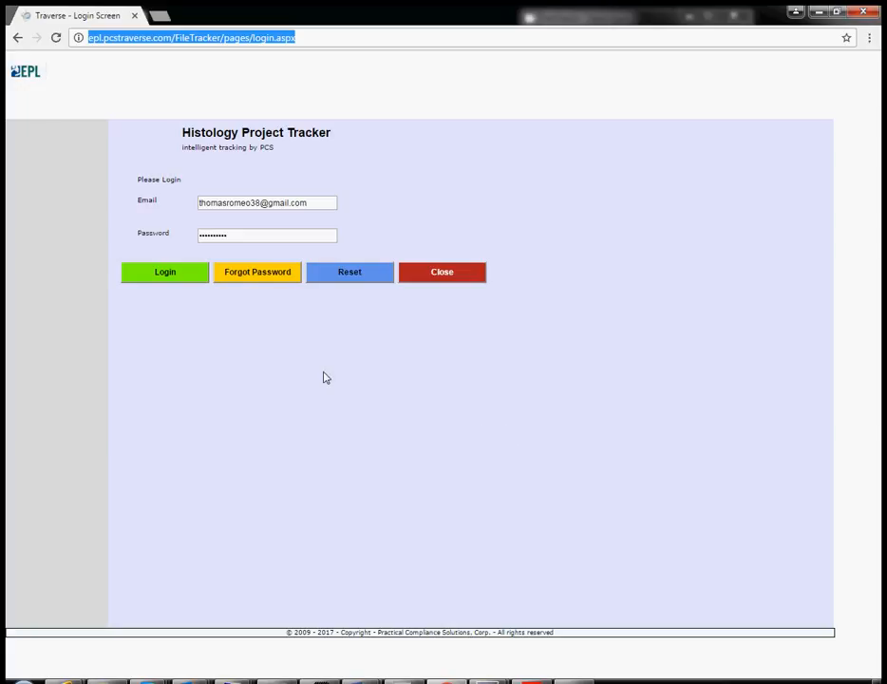
{"action": "left_click", "coordinate": [178, 277]}
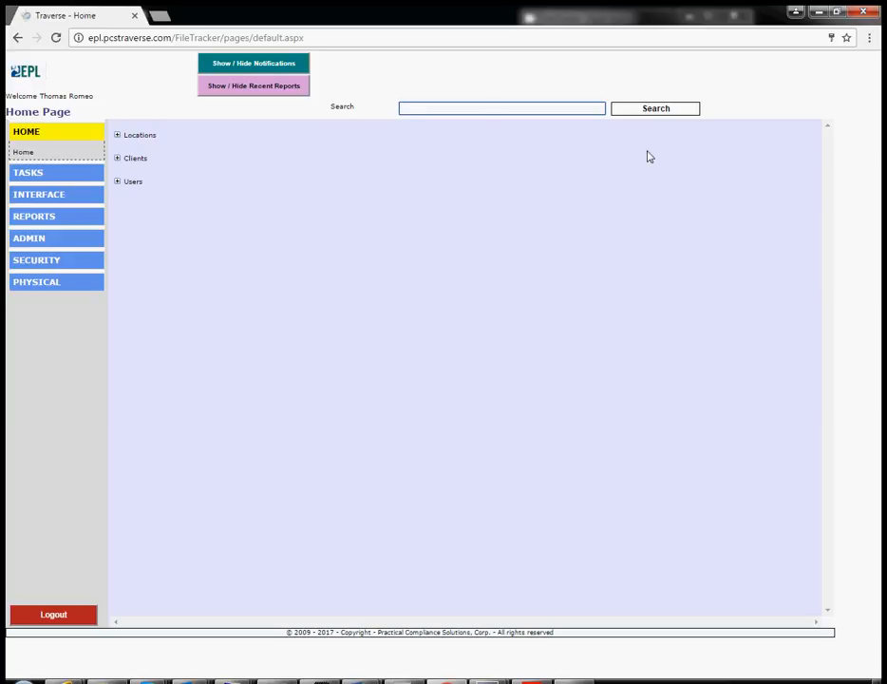
- Search for "nile" and open the Reston West Nile Tests gusset record
{"action": "type", "text": "nile"}
{"action": "key", "text": "Return"}
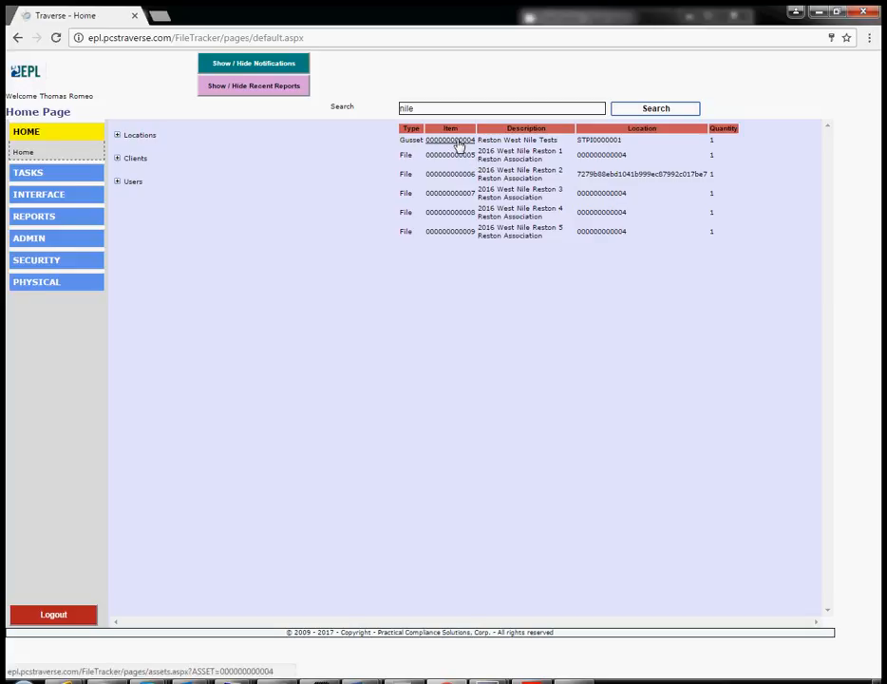
{"action": "left_click", "coordinate": [460, 142]}
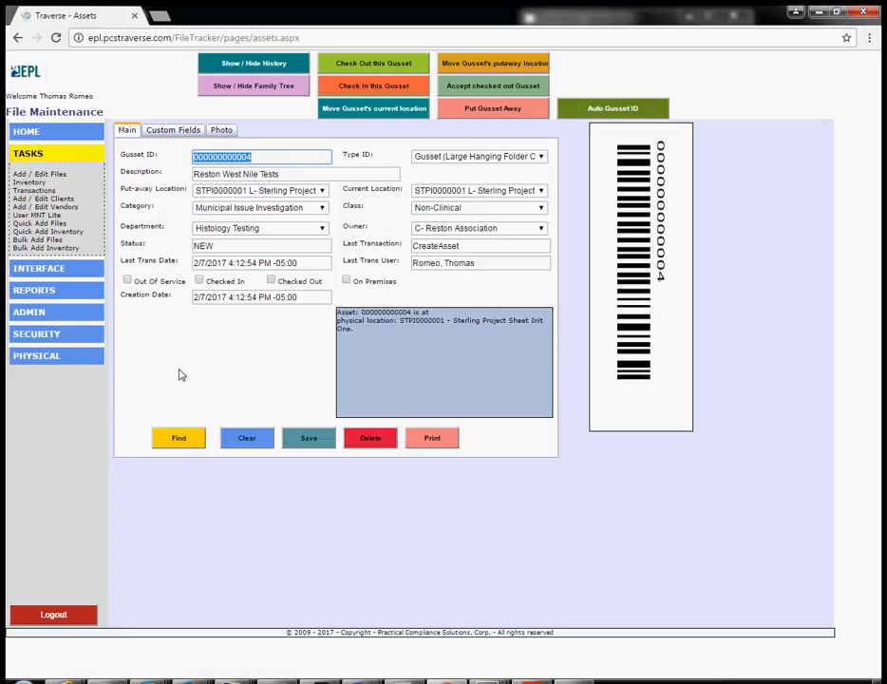
- Check the transaction history of the Reston West Nile Tests gusset, and display its family tree
{"action": "left_click", "coordinate": [269, 65]}
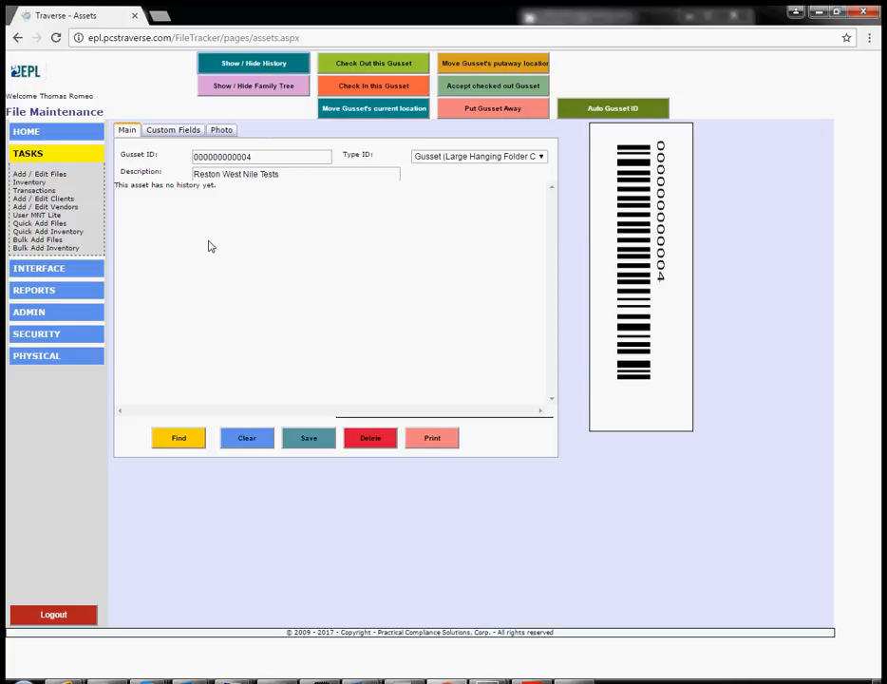
{"action": "left_click", "coordinate": [269, 65]}
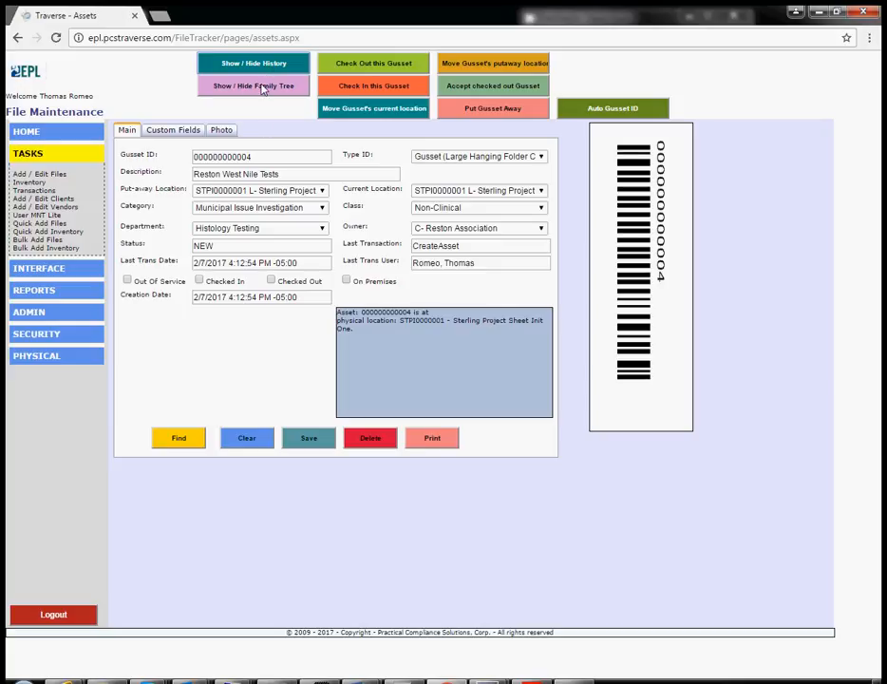
{"action": "left_click", "coordinate": [264, 87]}
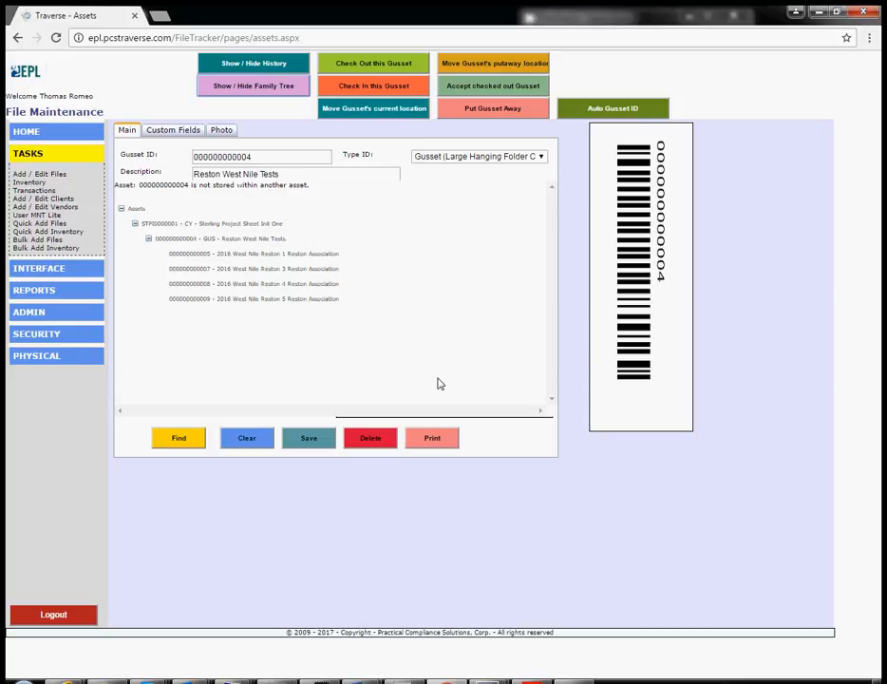
- Open the Sterling Project Sheet Init One location from the family tree and show the items stored there
{"action": "left_click", "coordinate": [243, 225]}
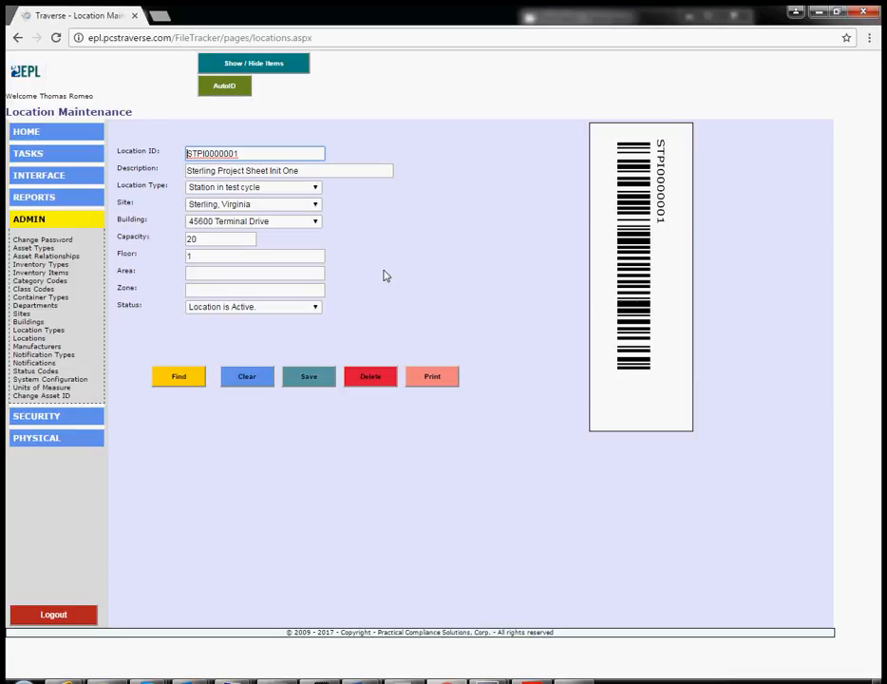
{"action": "left_click", "coordinate": [267, 64]}
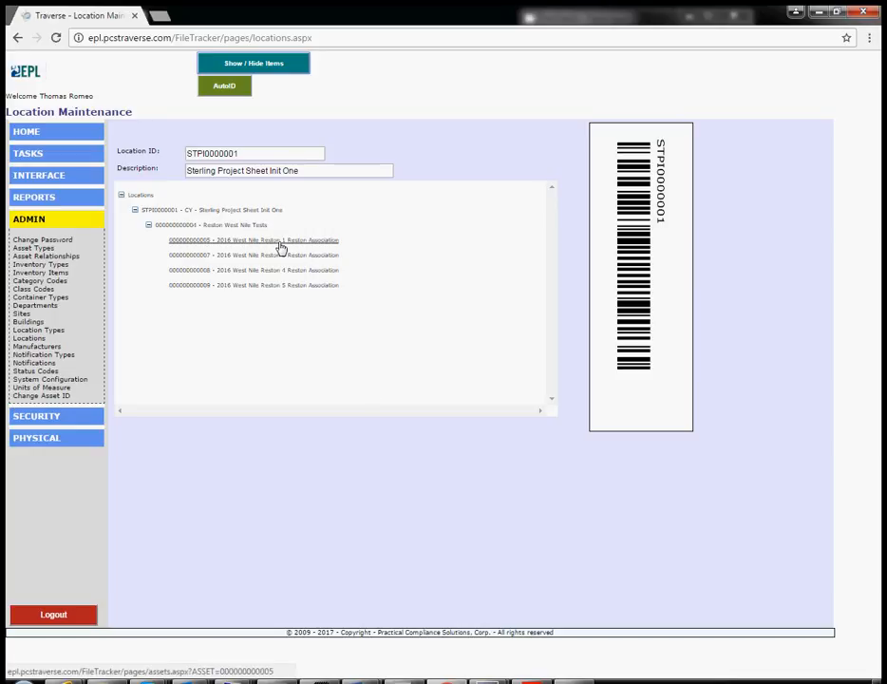
- Open the 2016 West Nile Reston 1 file record and review its custom fields and first notes page
{"action": "left_click", "coordinate": [221, 243]}
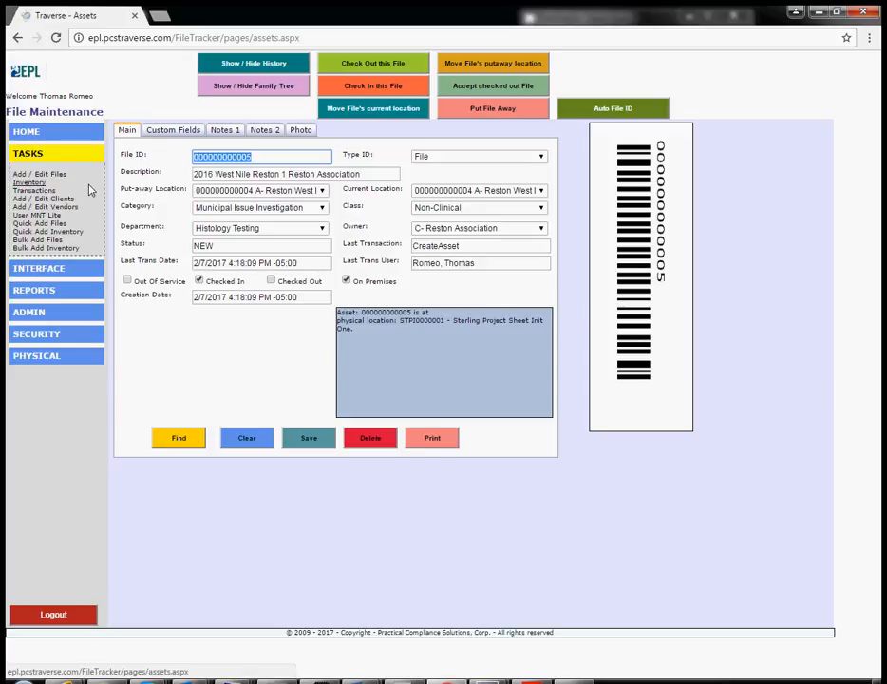
{"action": "left_click", "coordinate": [172, 132]}
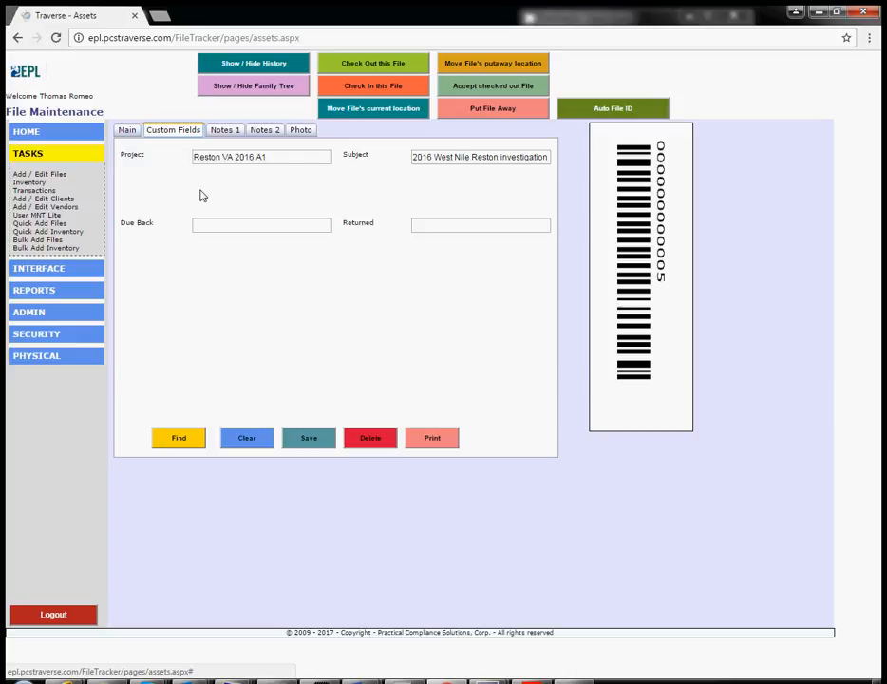
{"action": "left_click", "coordinate": [229, 133]}
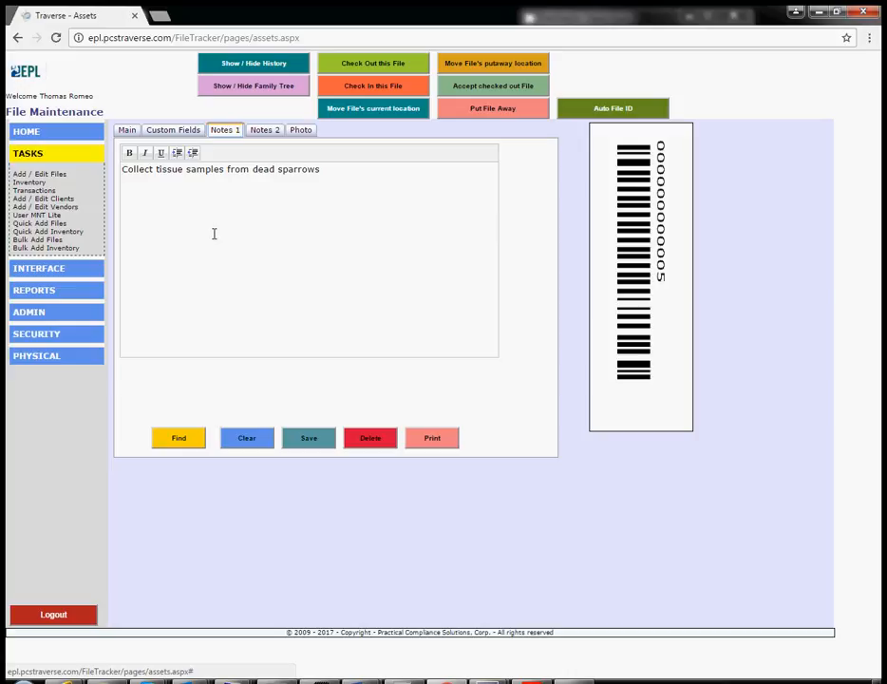
- Look up the CAB (File Cabinet) asset type in the asset type administration
{"action": "left_click", "coordinate": [28, 314]}
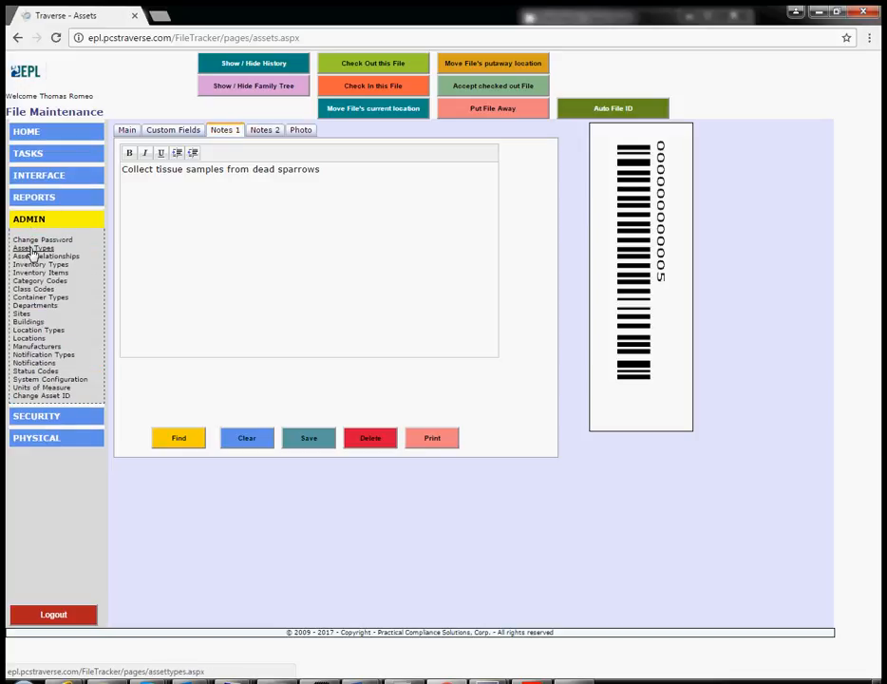
{"action": "left_click", "coordinate": [33, 248]}
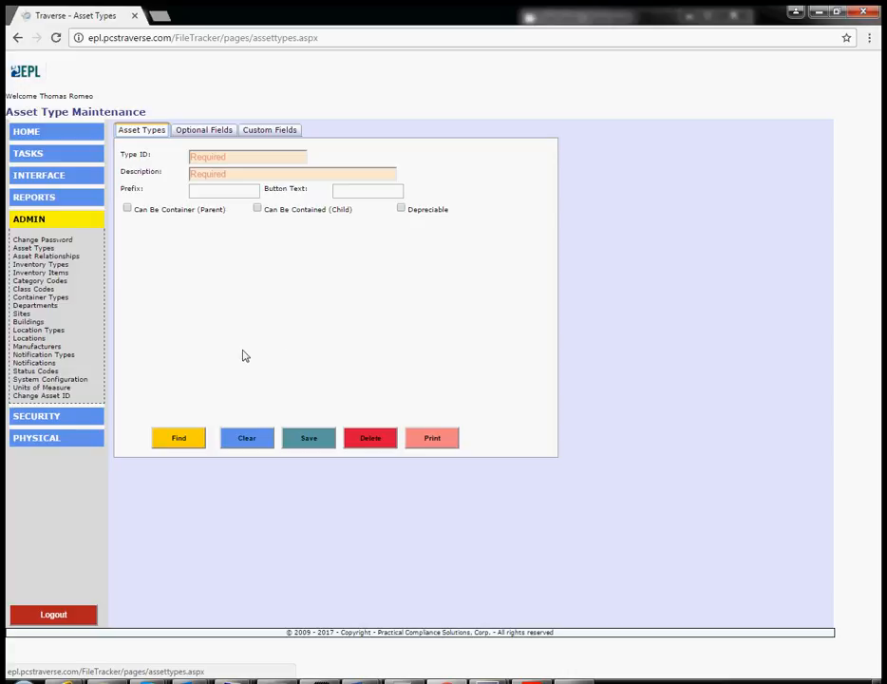
{"action": "left_click", "coordinate": [178, 436]}
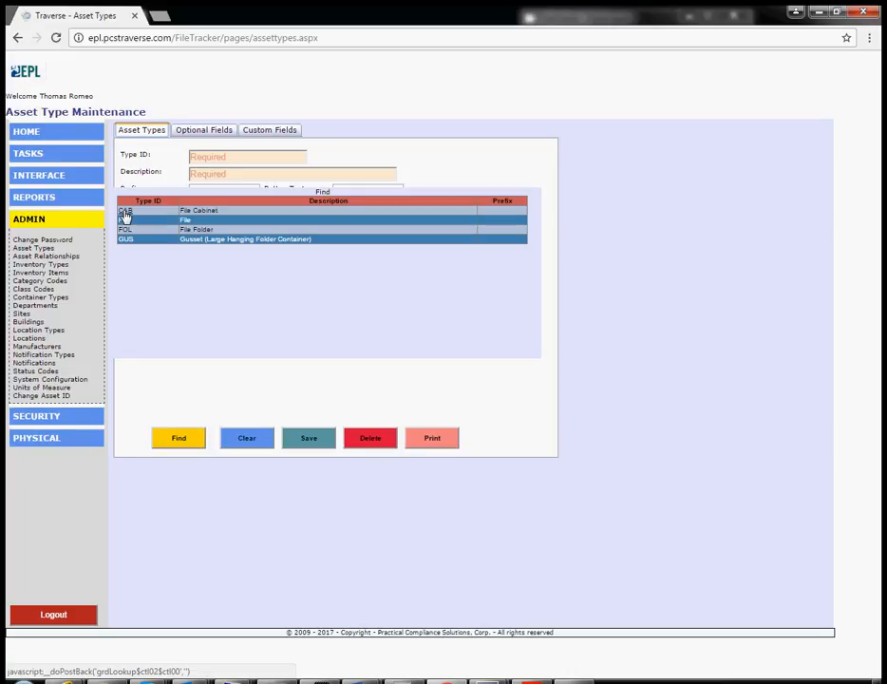
{"action": "left_click", "coordinate": [125, 210]}
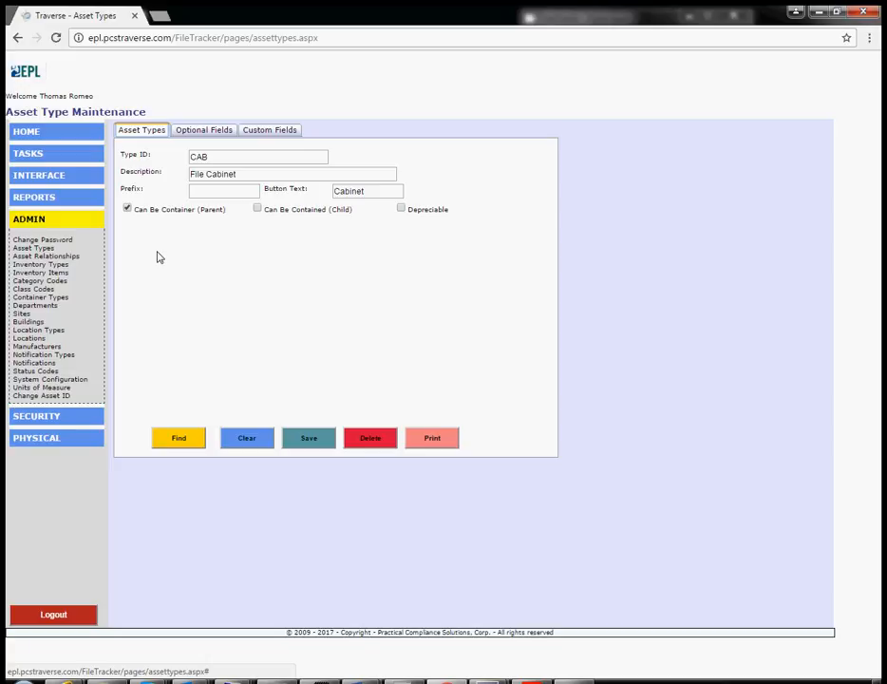
- Clear the File Cabinet record and look up the GUS (Gusset) asset type
{"action": "left_click", "coordinate": [250, 441]}
{"action": "left_click", "coordinate": [166, 443]}
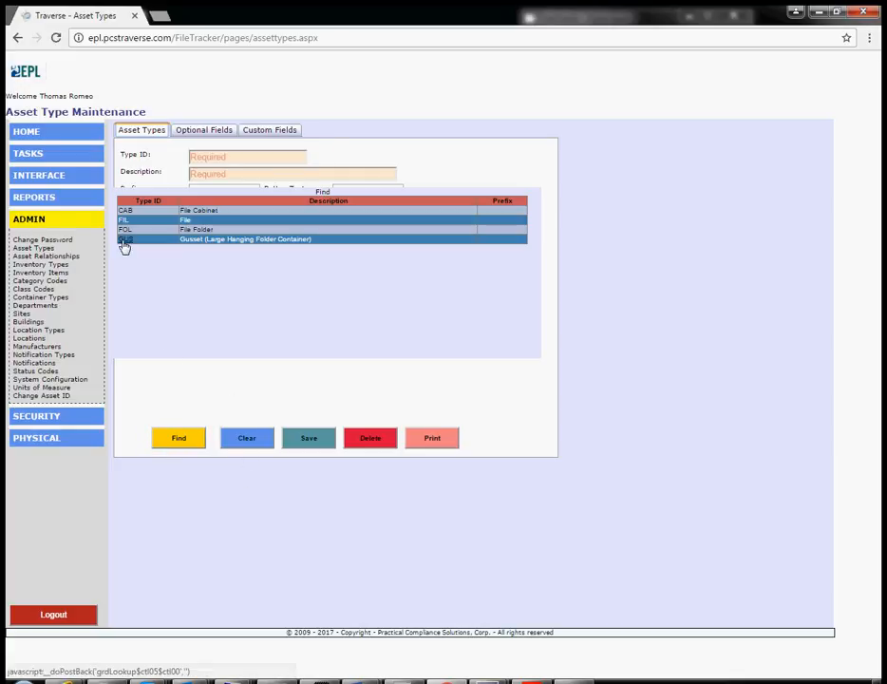
{"action": "left_click", "coordinate": [122, 242]}
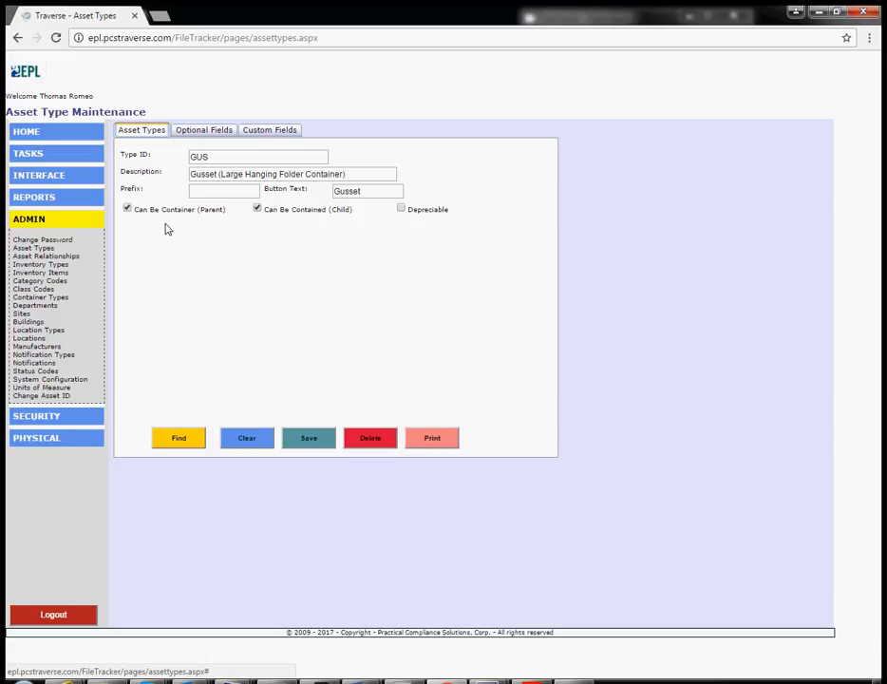
- Look up the asset relationships of the GUS type to see what it can contain and be contained by
{"action": "left_click", "coordinate": [61, 259]}
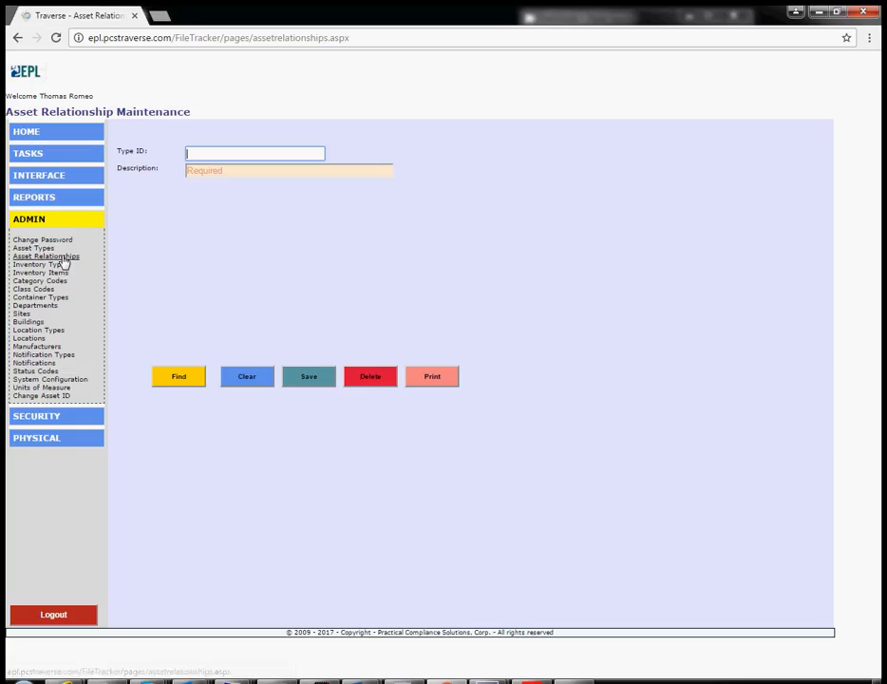
{"action": "left_click", "coordinate": [183, 373]}
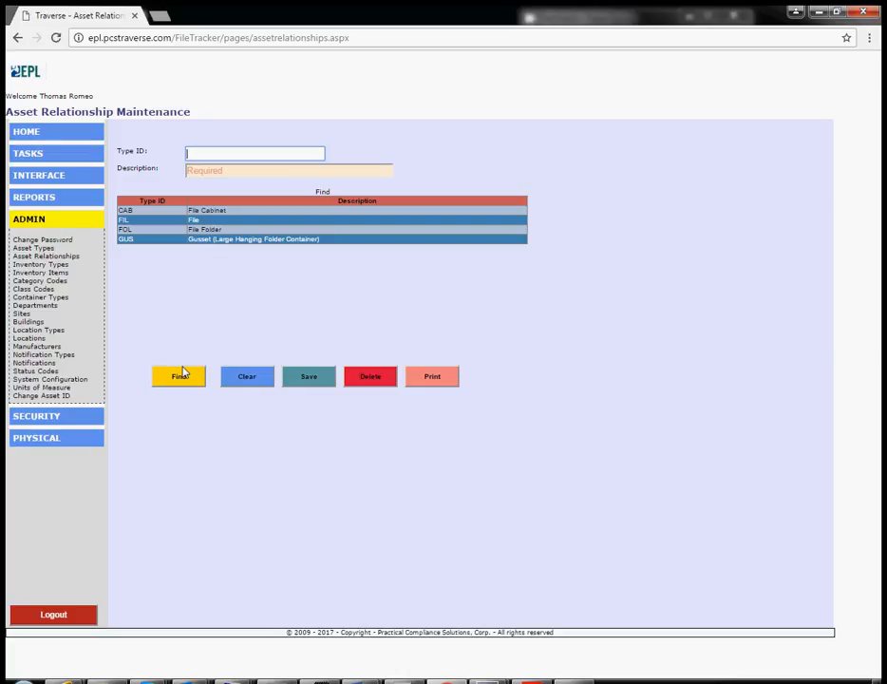
{"action": "left_click", "coordinate": [123, 239]}
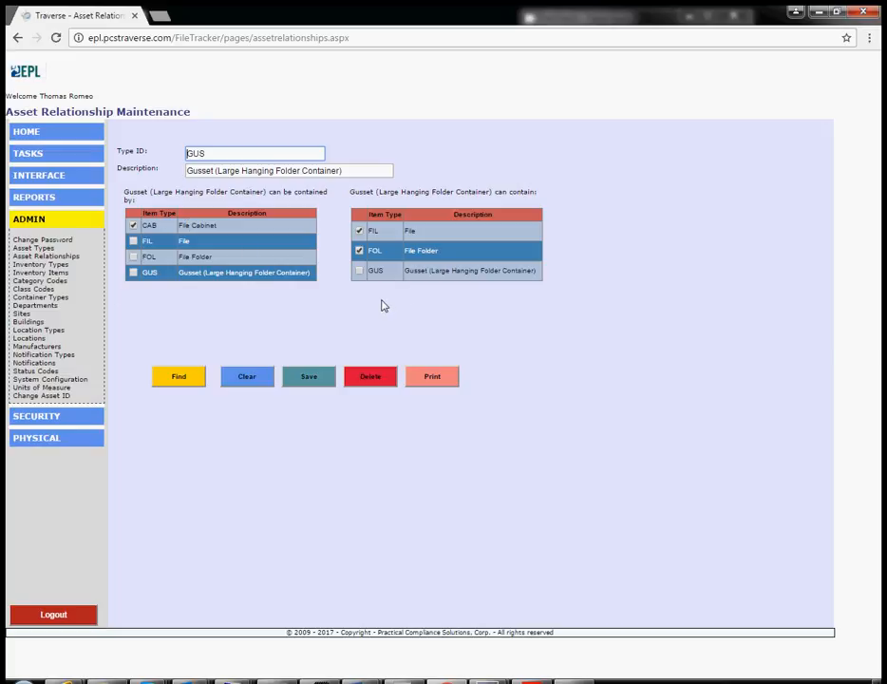
- Look up the FIL (File) asset type and display its custom field definitions
{"action": "left_click", "coordinate": [30, 249]}
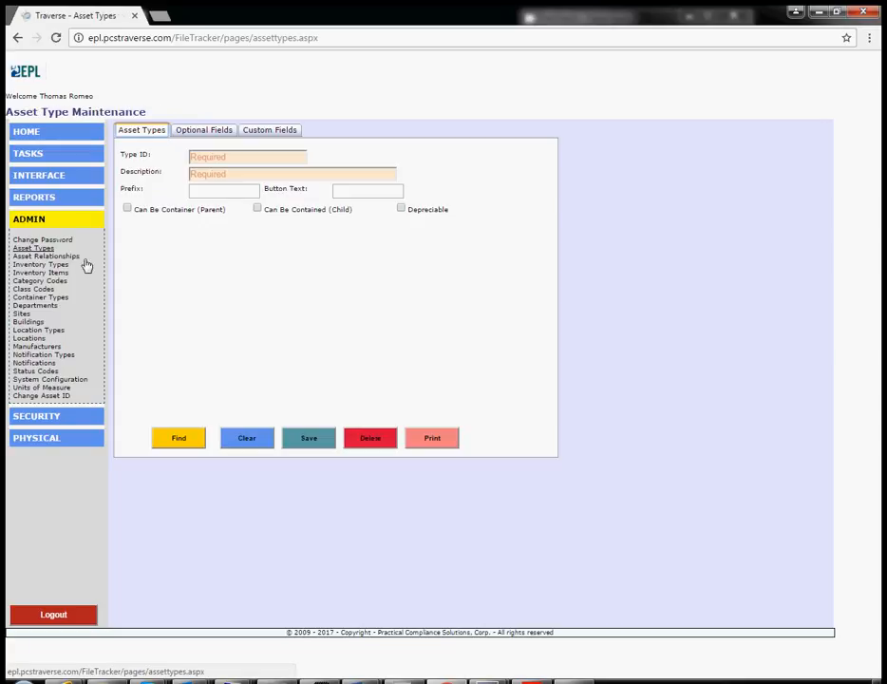
{"action": "left_click", "coordinate": [183, 439]}
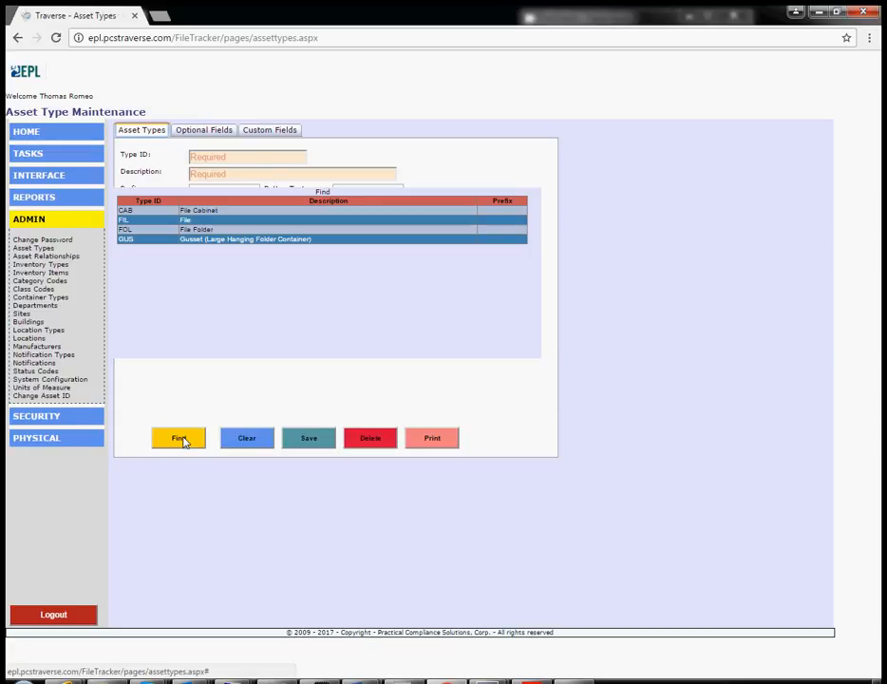
{"action": "left_click", "coordinate": [125, 224]}
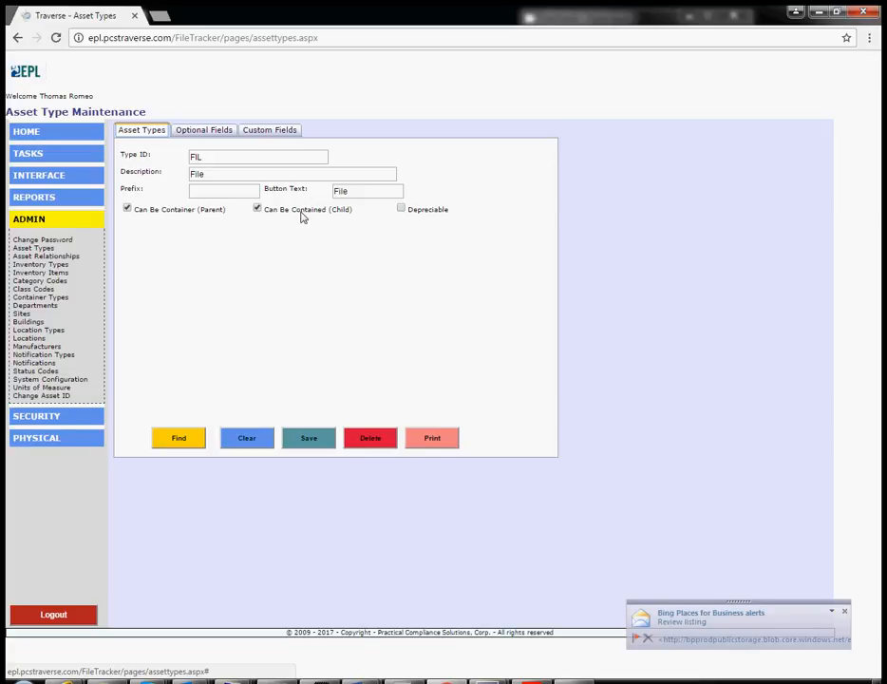
{"action": "left_click", "coordinate": [256, 130]}
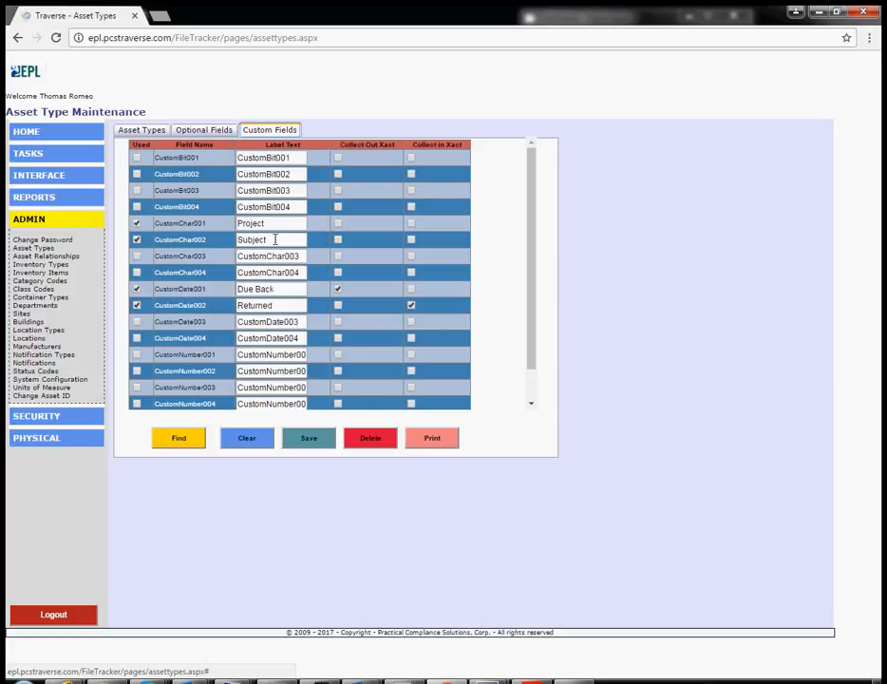
- Review the File type's custom field labels from Due Back and Returned down to Notes 1 and Notes 2
{"action": "left_click_drag", "start_coordinate": [289, 289], "coordinate": [236, 289]}
{"action": "key", "text": "Tab"}
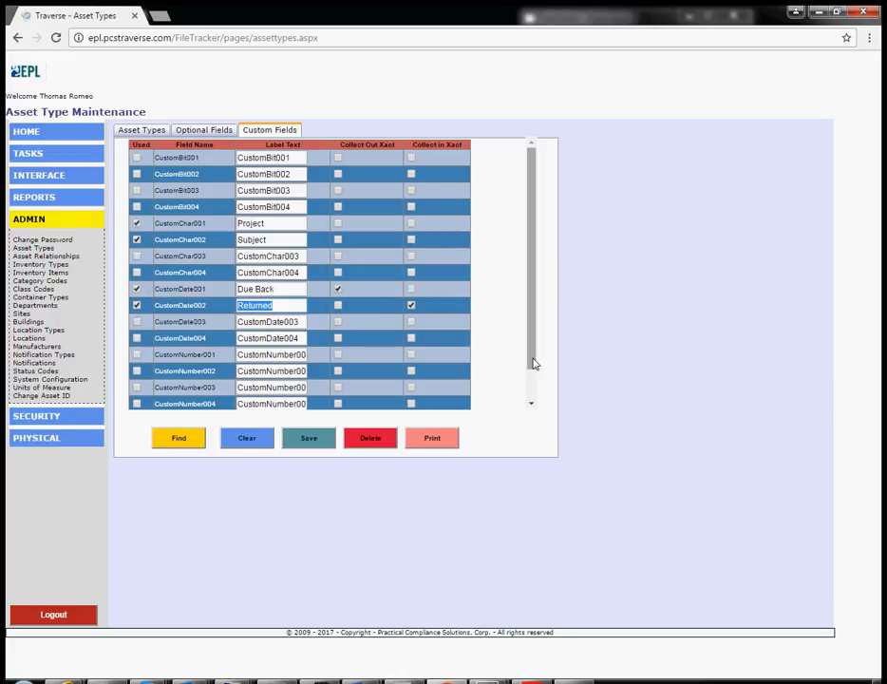
{"action": "left_click_drag", "start_coordinate": [530, 361], "coordinate": [537, 420]}
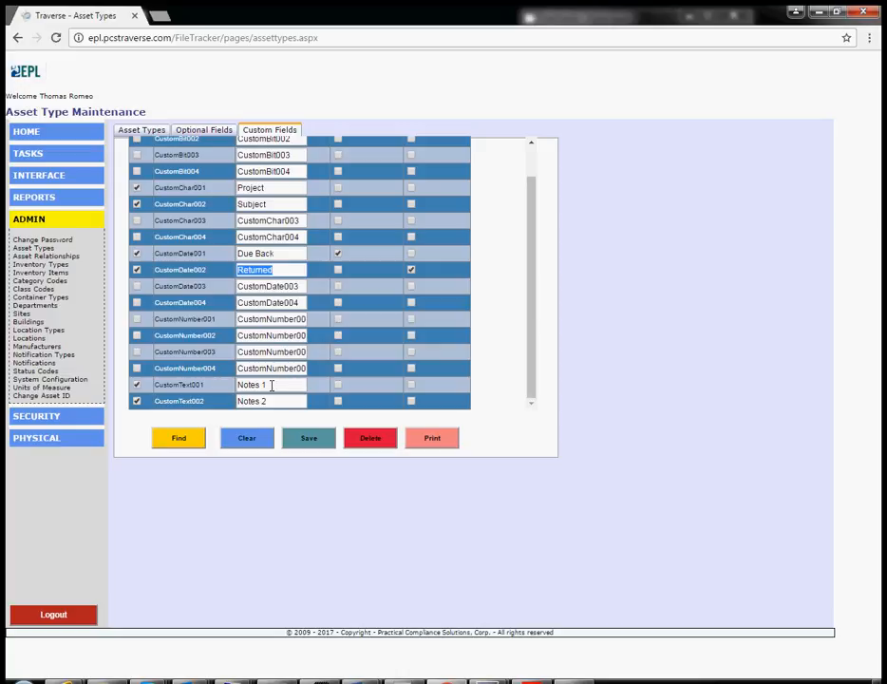
- Open the system configuration and examine the login title settings
{"action": "left_click", "coordinate": [29, 381]}
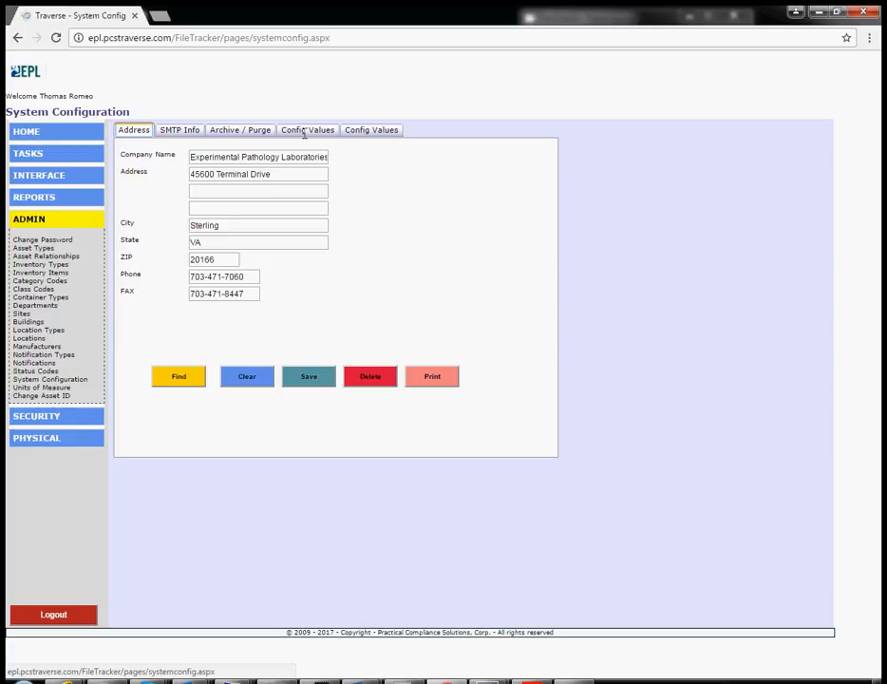
{"action": "left_click", "coordinate": [375, 131]}
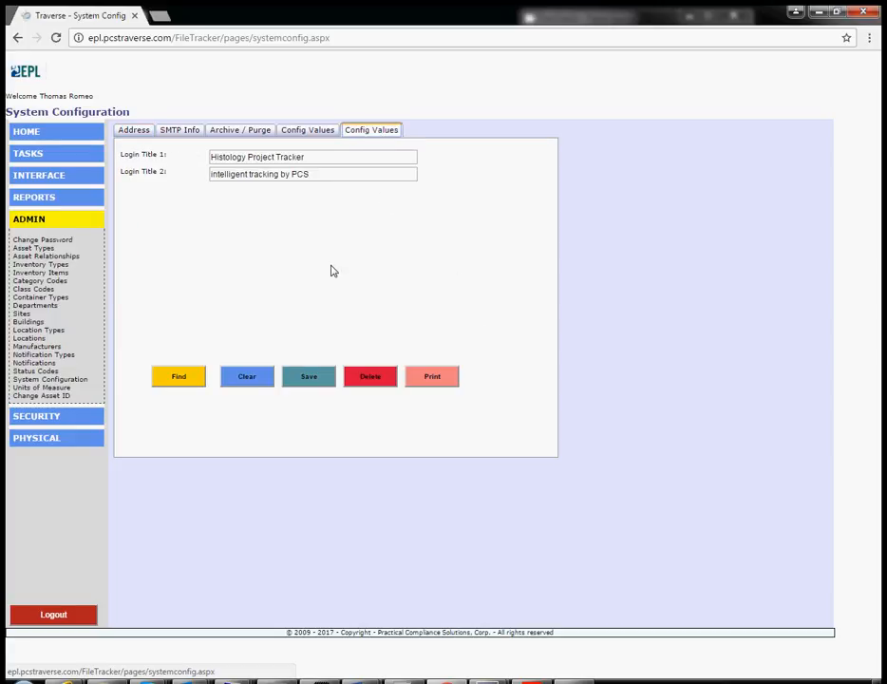
{"action": "left_click_drag", "start_coordinate": [323, 155], "coordinate": [191, 173]}
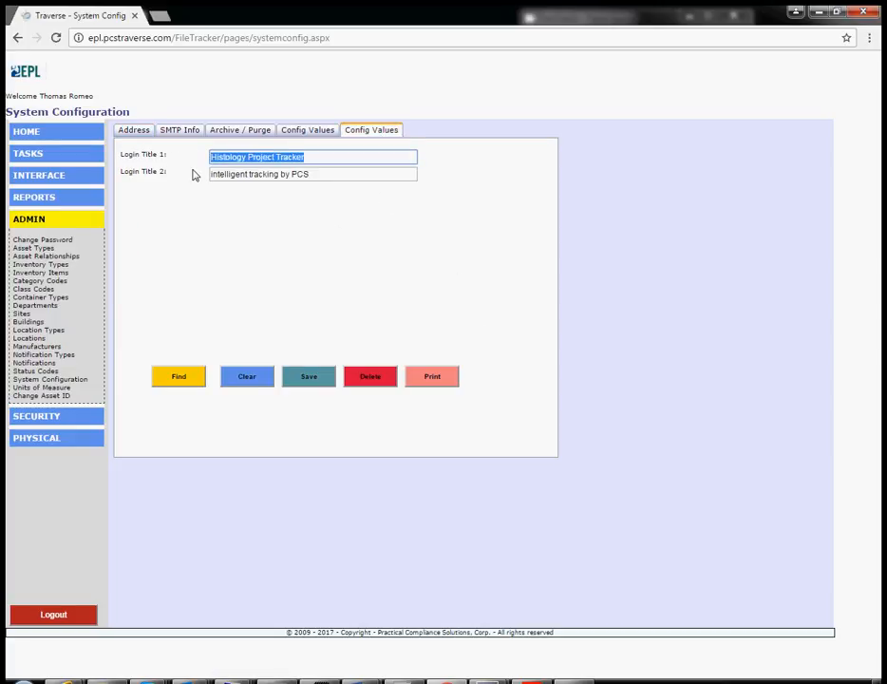
- Set the asset screen name in the system configuration to Data Sheet, save the record and dismiss the message
{"action": "left_click", "coordinate": [333, 130]}
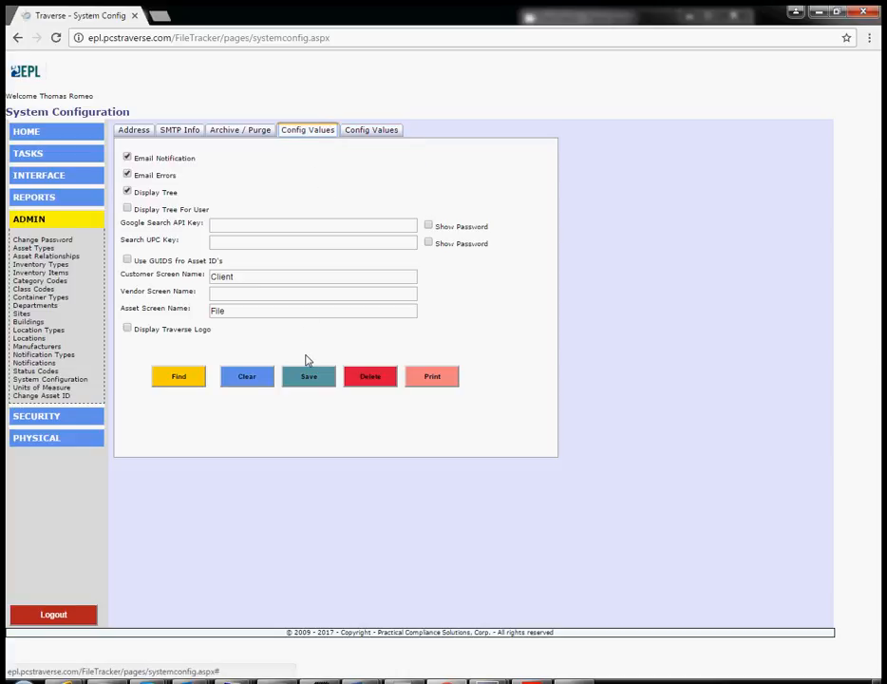
{"action": "left_click_drag", "start_coordinate": [229, 310], "coordinate": [192, 311]}
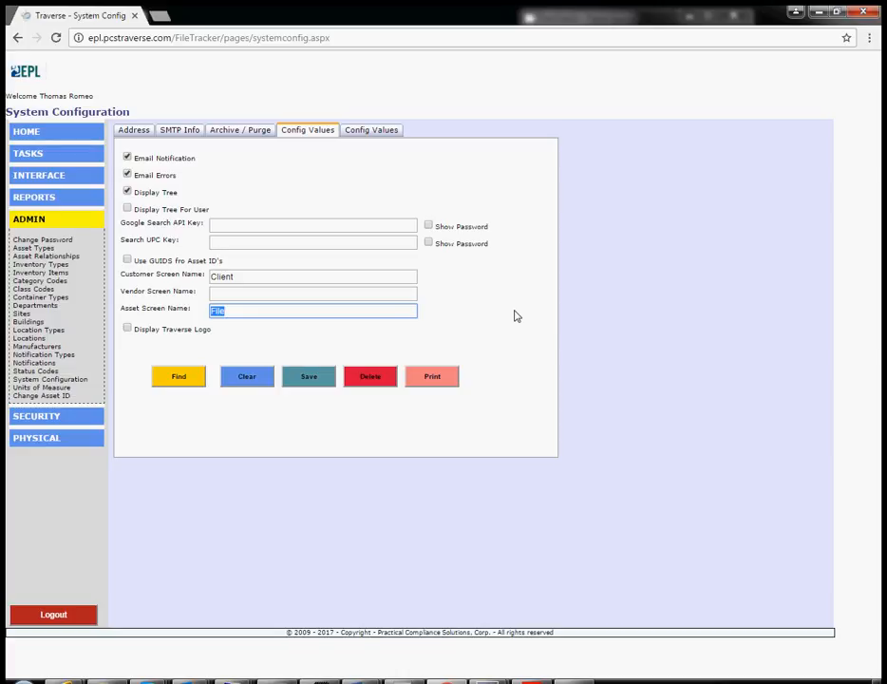
{"action": "type", "text": "D"}
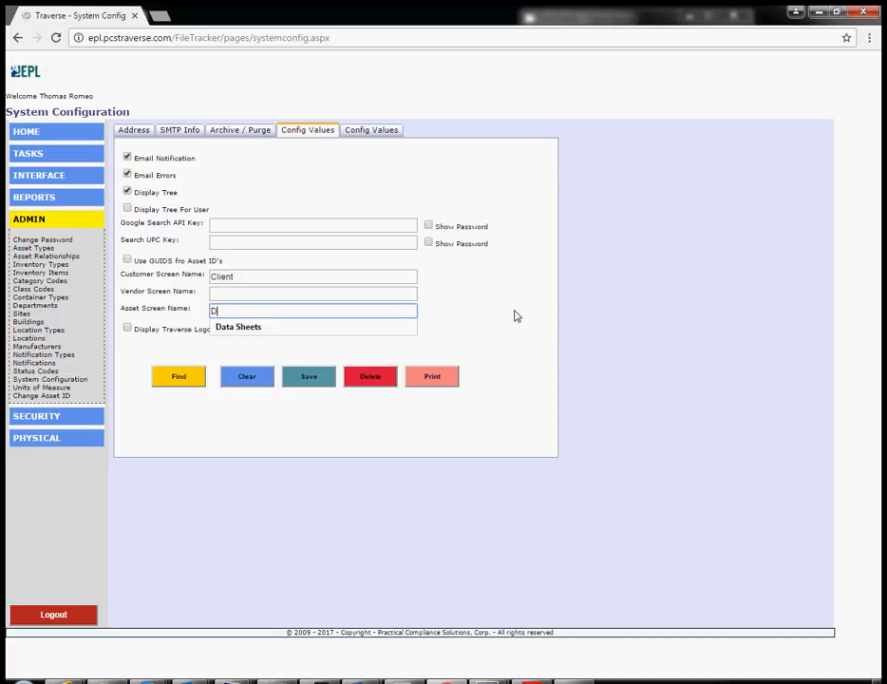
{"action": "type", "text": "ata Sheet"}
{"action": "left_click", "coordinate": [312, 376]}
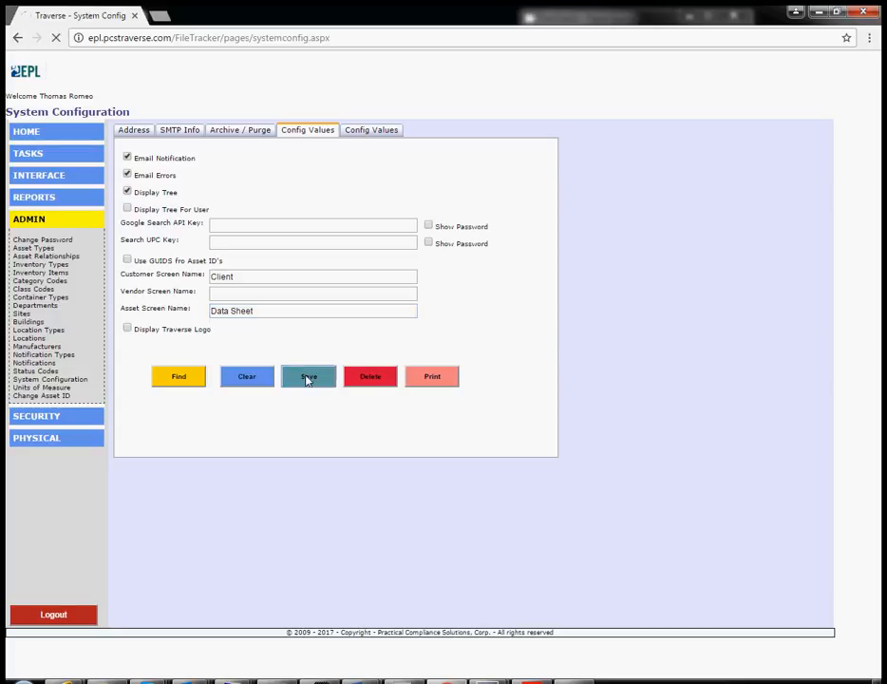
{"action": "left_click", "coordinate": [517, 394]}
- Review the archive and purge interval settings with their time units, the SMTP mail settings and the company address
{"action": "left_click", "coordinate": [238, 130]}
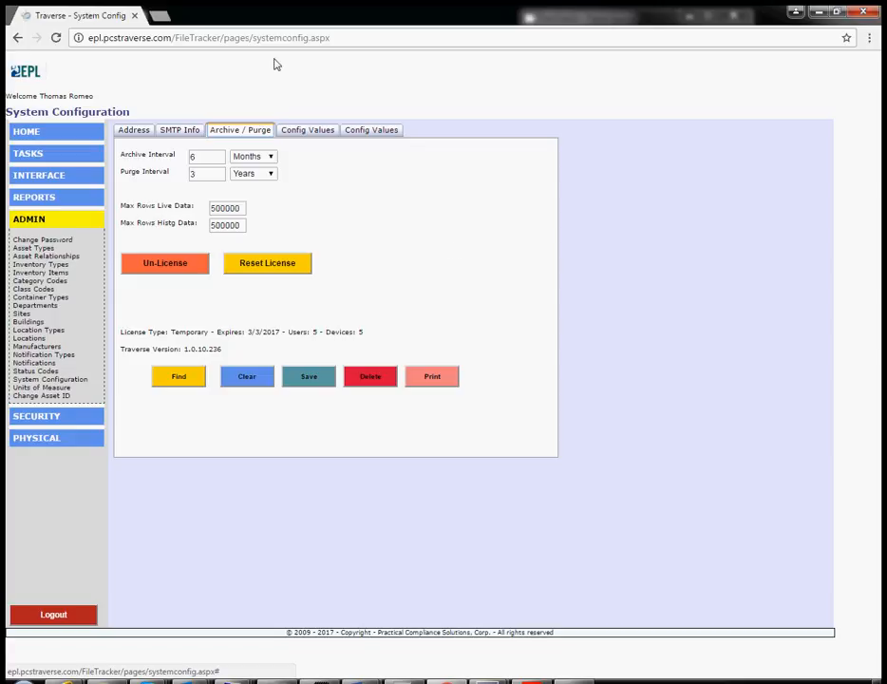
{"action": "left_click", "coordinate": [271, 157]}
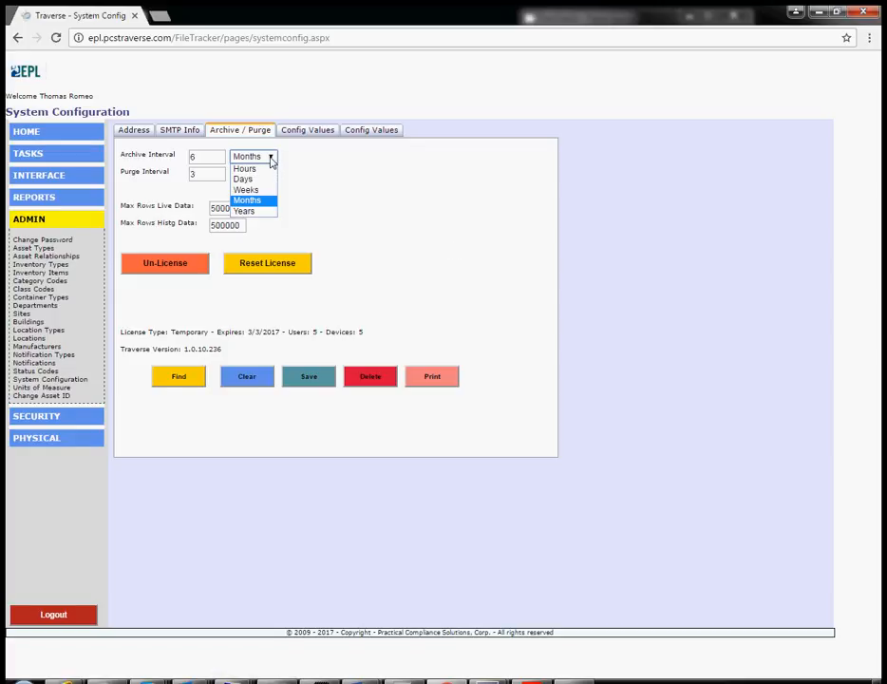
{"action": "left_click", "coordinate": [313, 181]}
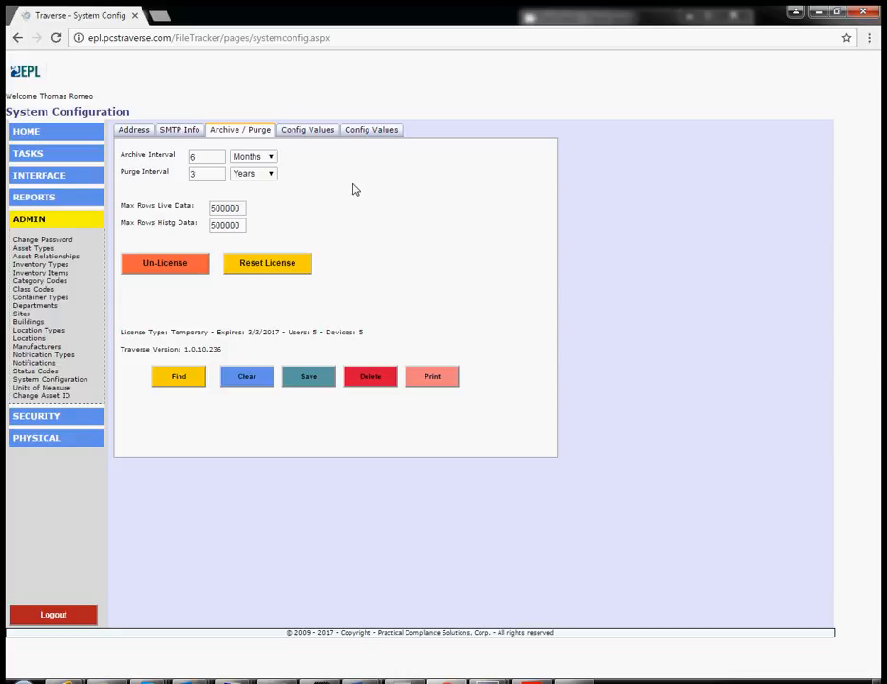
{"action": "left_click", "coordinate": [193, 129]}
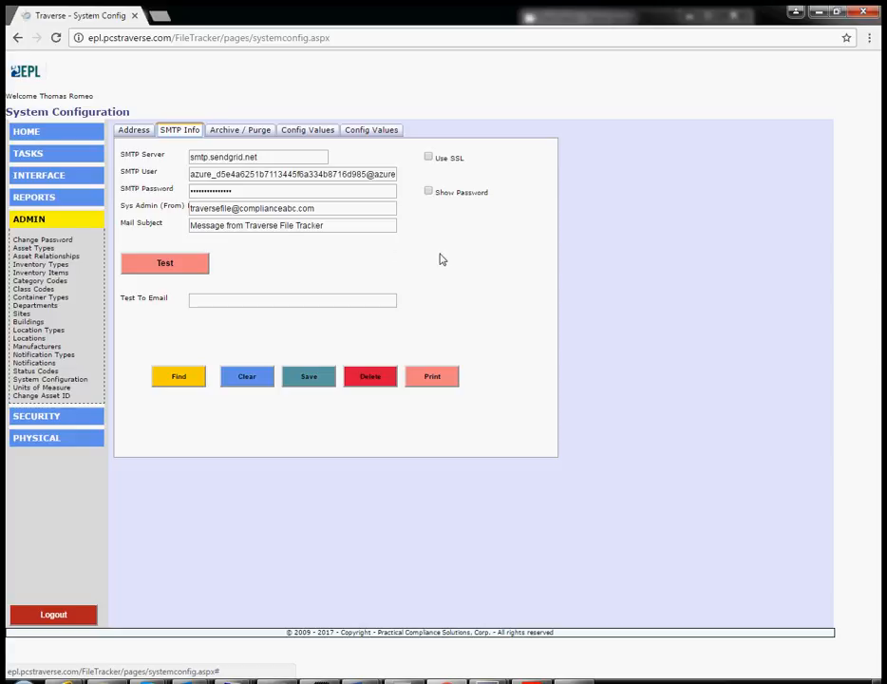
{"action": "left_click", "coordinate": [132, 134]}
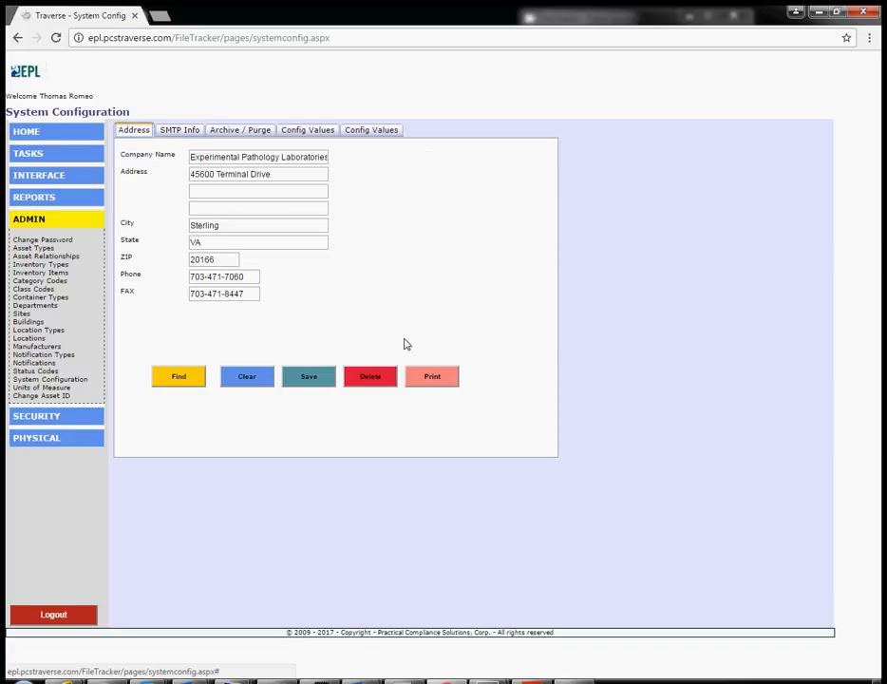
- Return to the home page and display the list of tasks to check the data sheet naming
{"action": "left_click", "coordinate": [28, 131]}
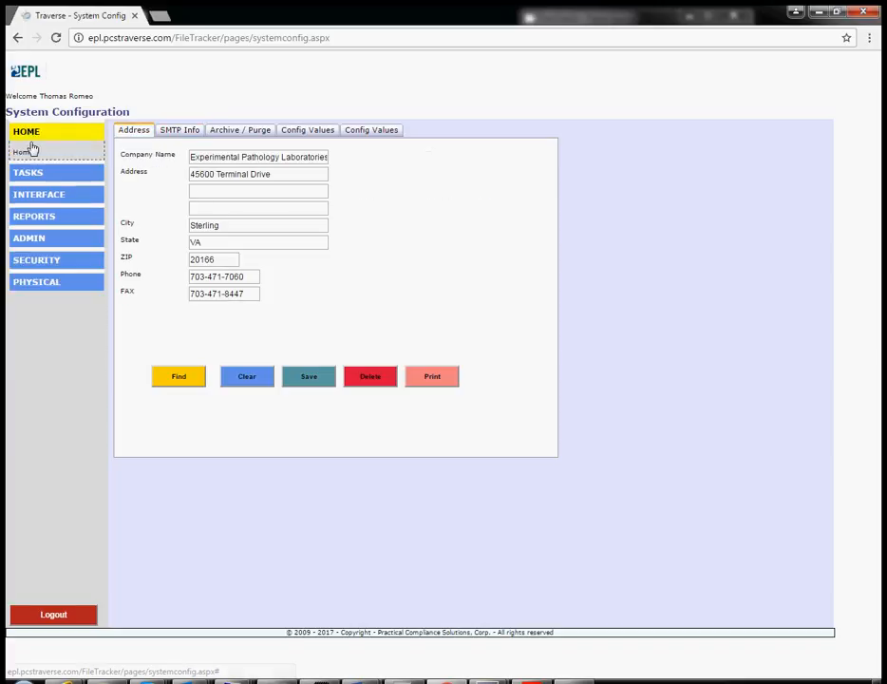
{"action": "left_click", "coordinate": [28, 152]}
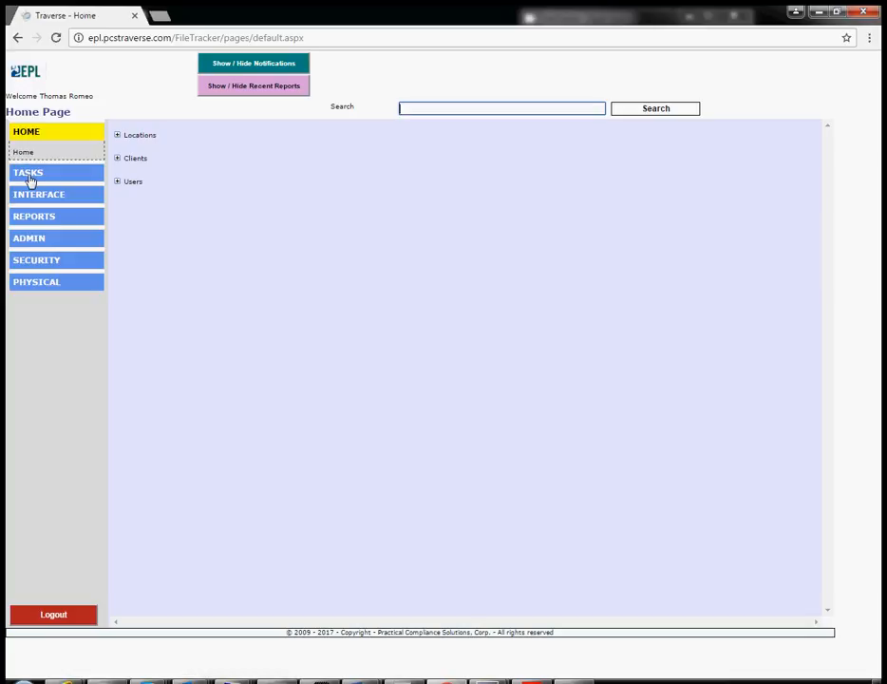
{"action": "left_click", "coordinate": [29, 176]}
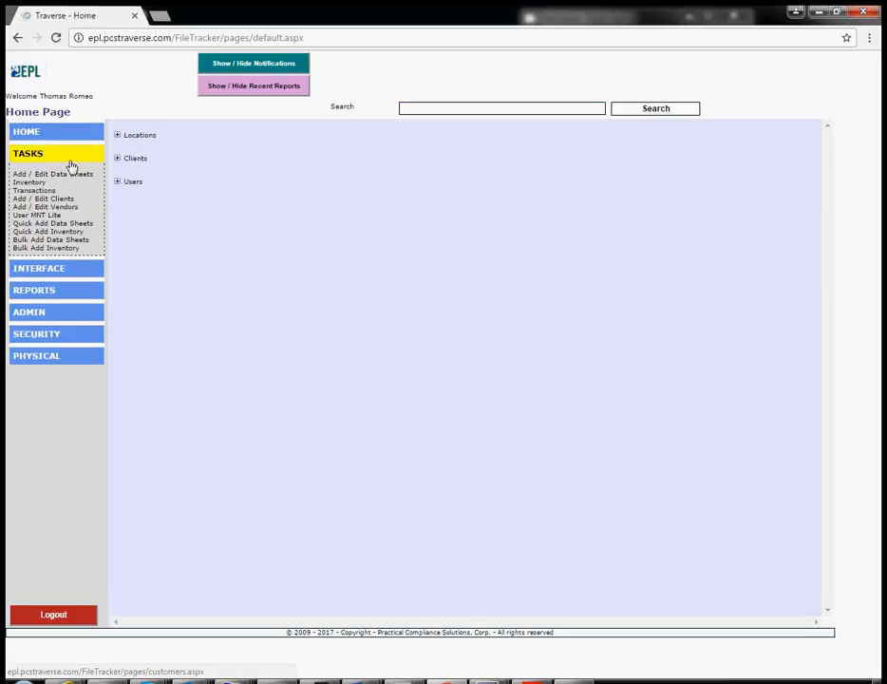
- Search for "reston", open the Reston Association client record and display its associated items
{"action": "left_click", "coordinate": [527, 109]}
{"action": "type", "text": "resto"}
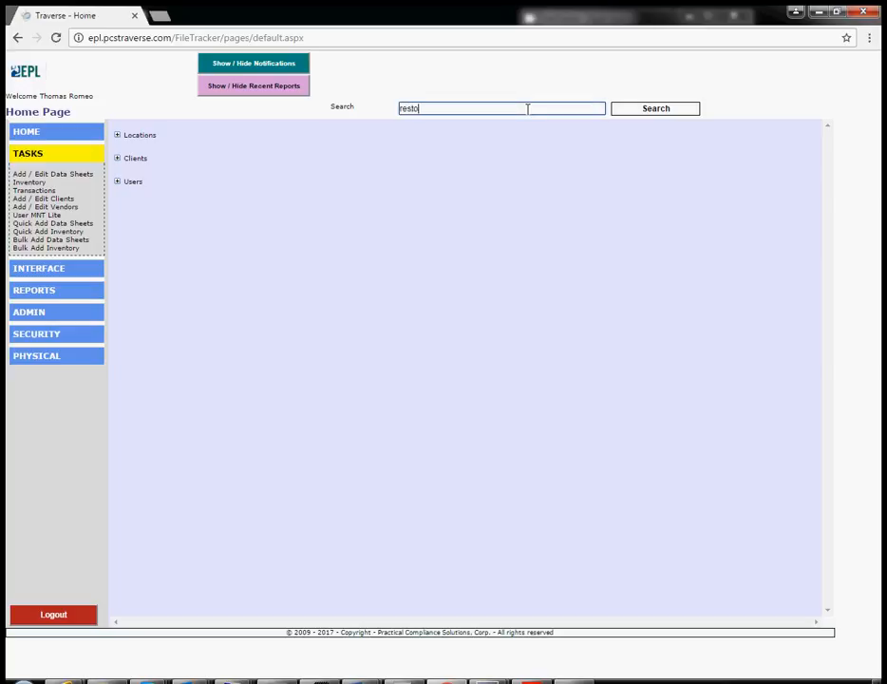
{"action": "type", "text": "n"}
{"action": "key", "text": "Return"}
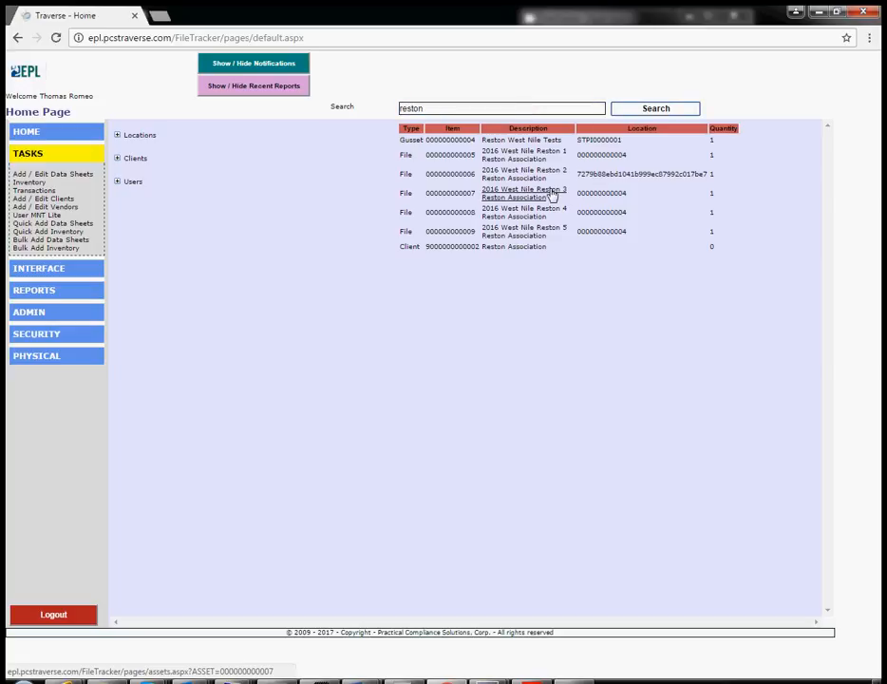
{"action": "left_click", "coordinate": [436, 251]}
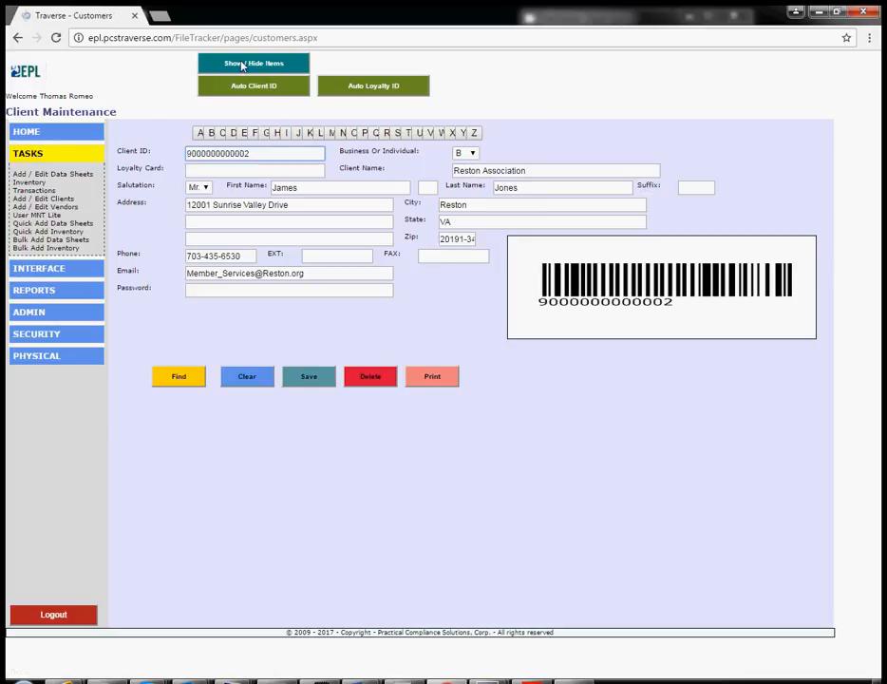
{"action": "left_click", "coordinate": [243, 65]}
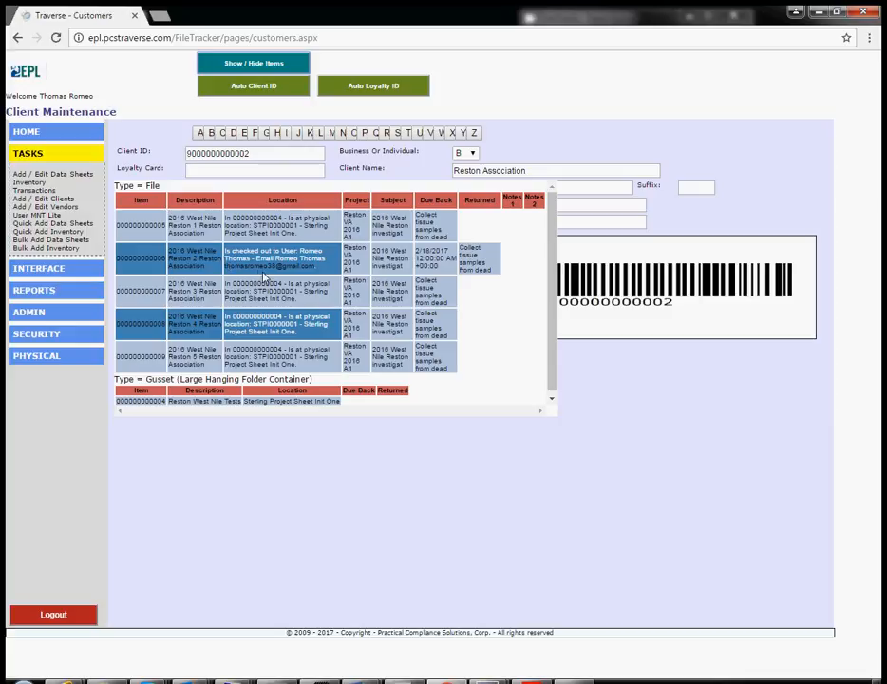
- Open the 2016 West Nile Reston 3 file, show its family tree and open the parent Reston West Nile Tests gusset
{"action": "left_click", "coordinate": [196, 296]}
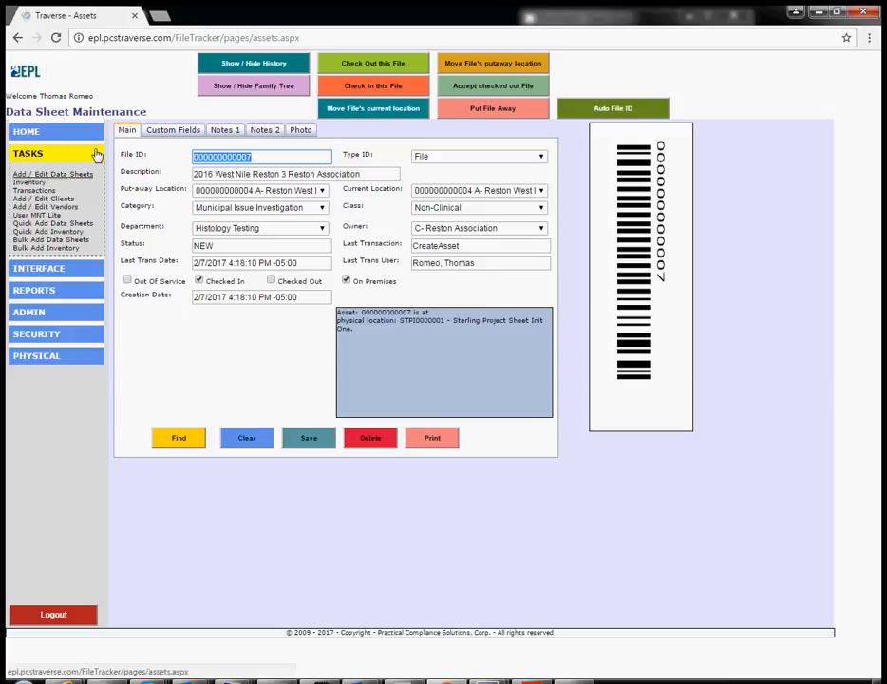
{"action": "left_click", "coordinate": [245, 87]}
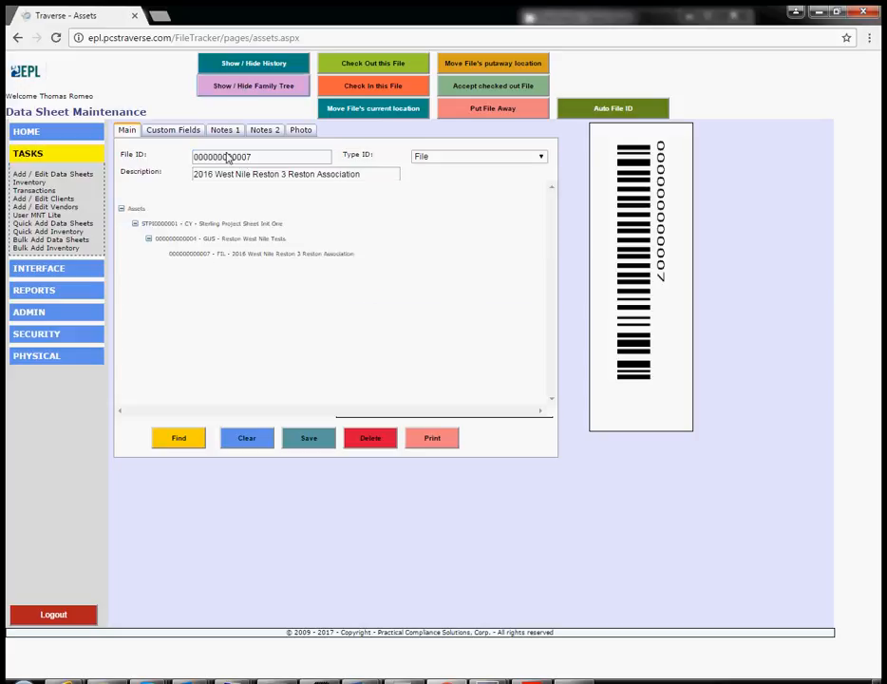
{"action": "left_click", "coordinate": [216, 243]}
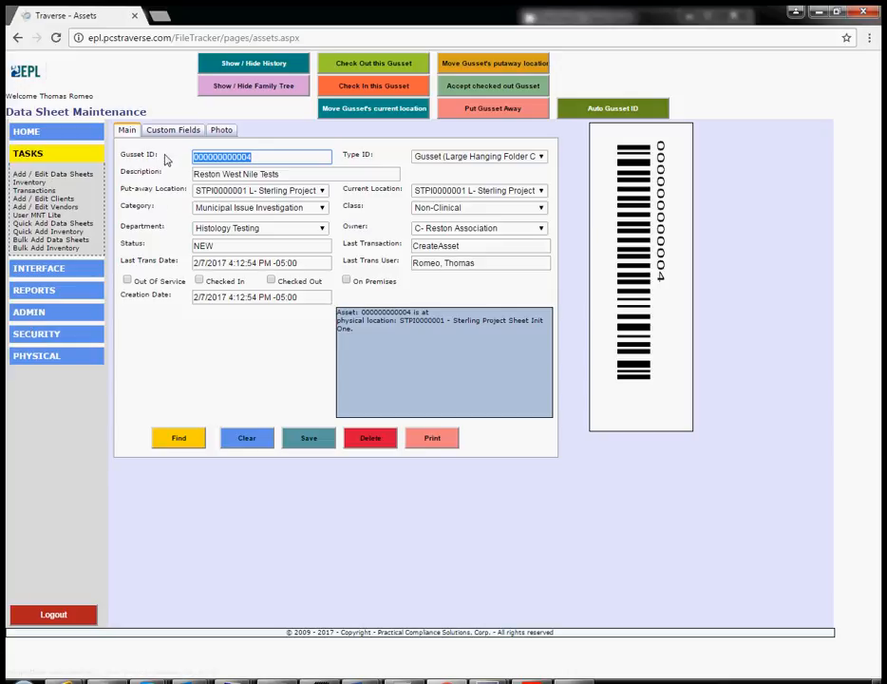
- Set the button text of the FIL (File) asset type to Data Sheet, save the record and dismiss the message
{"action": "left_click", "coordinate": [31, 312]}
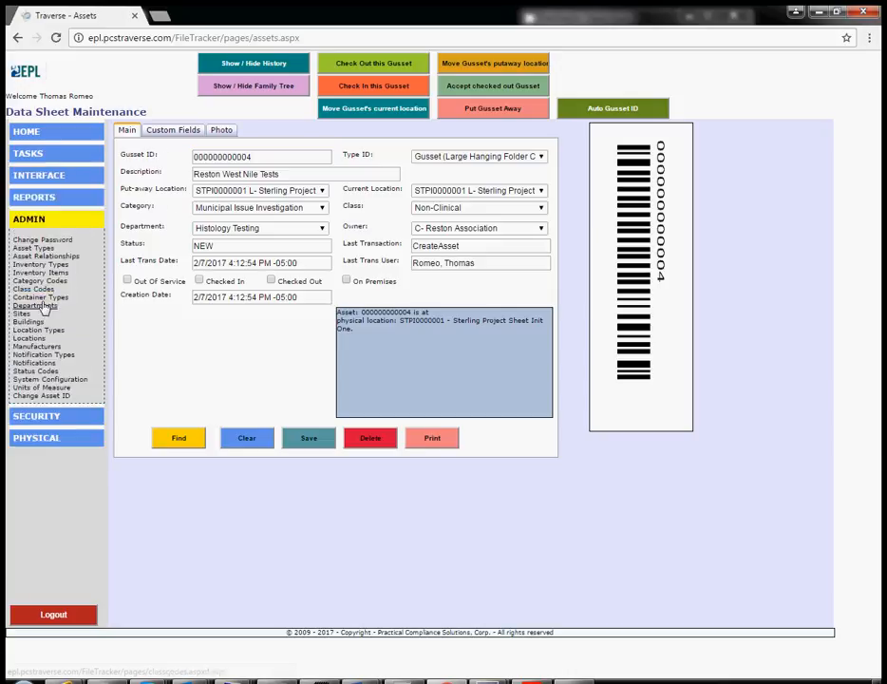
{"action": "left_click", "coordinate": [33, 248]}
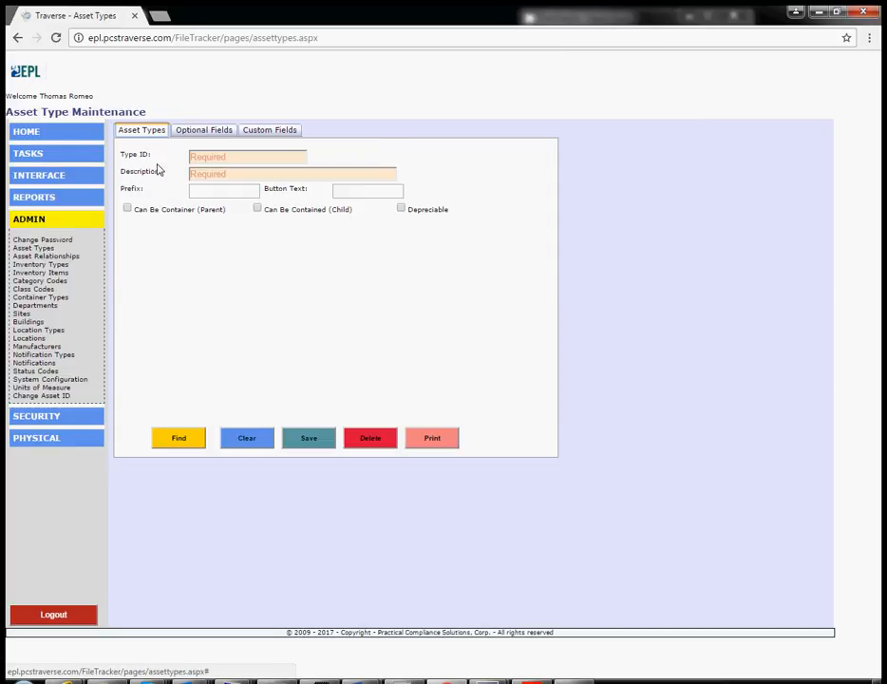
{"action": "left_click", "coordinate": [180, 438]}
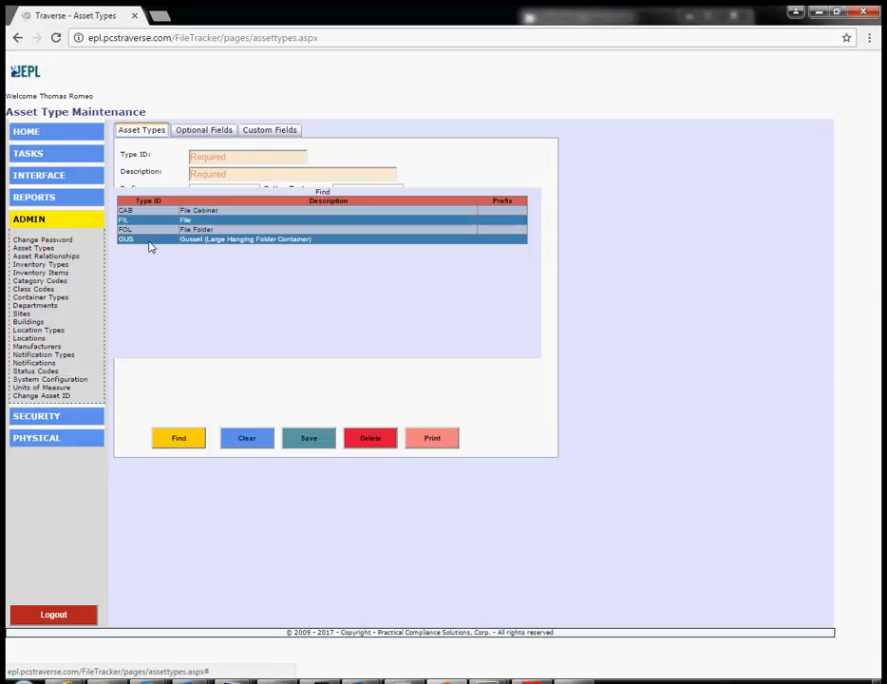
{"action": "left_click", "coordinate": [124, 225]}
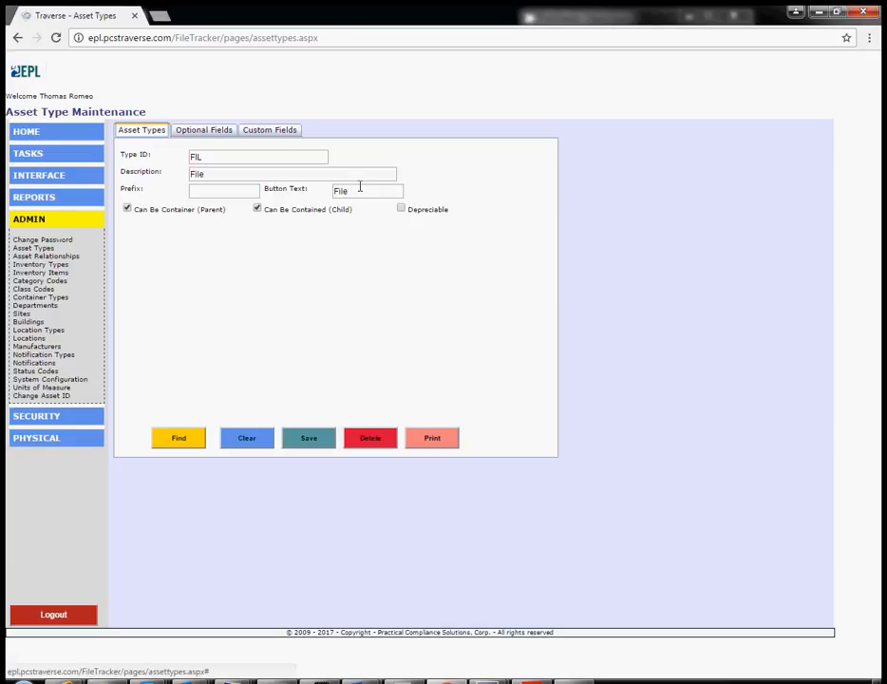
{"action": "double_click", "coordinate": [362, 192]}
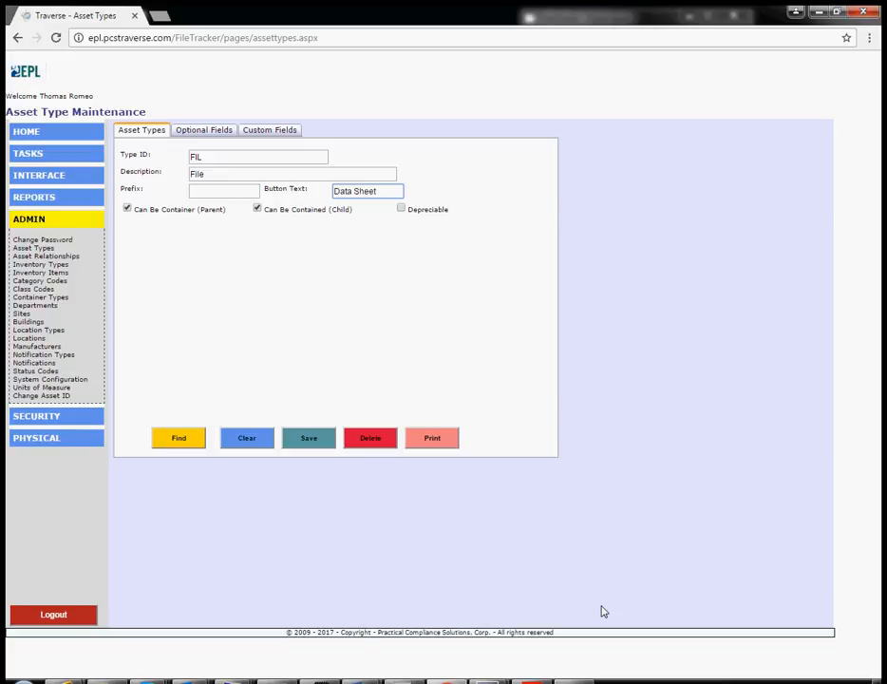
{"action": "left_click", "coordinate": [309, 438]}
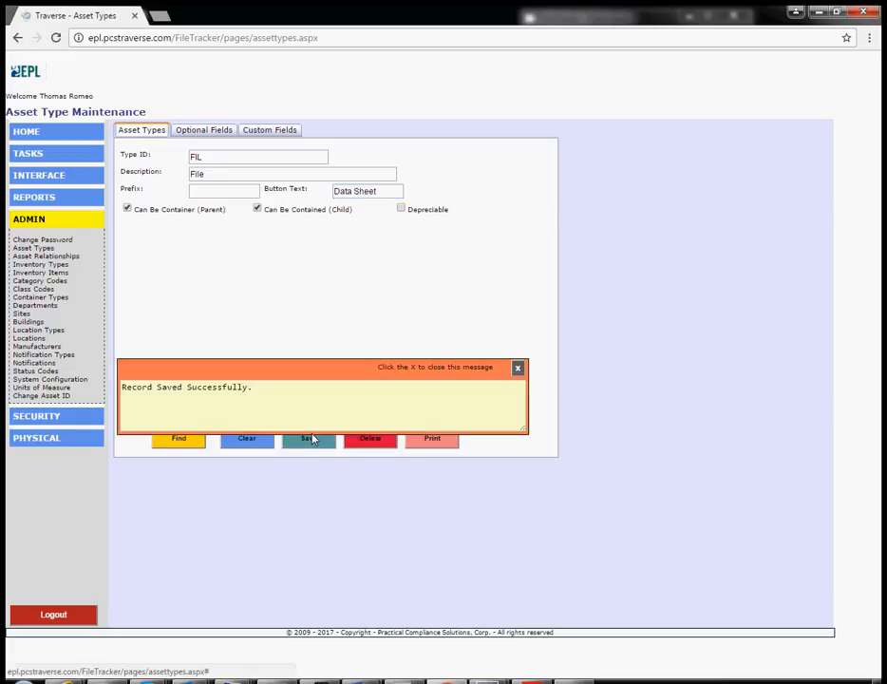
{"action": "left_click", "coordinate": [519, 369]}
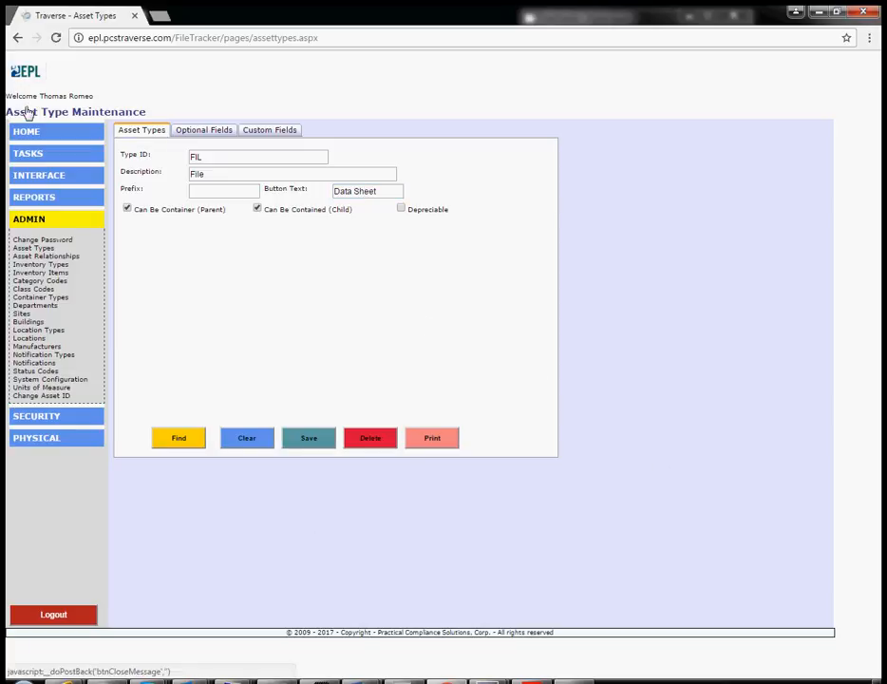
- From the home page, open the 2016 West Nile Reston 3 record inside Reston West Nile Tests at location Sterling Project Sheet Init One
{"action": "left_click", "coordinate": [26, 138]}
{"action": "left_click", "coordinate": [22, 152]}
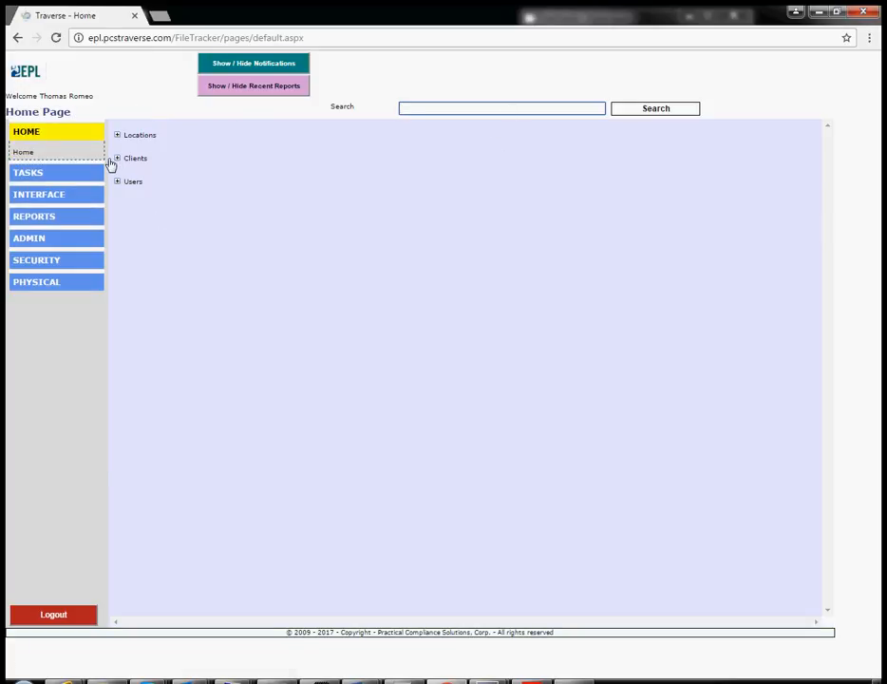
{"action": "left_click", "coordinate": [117, 136]}
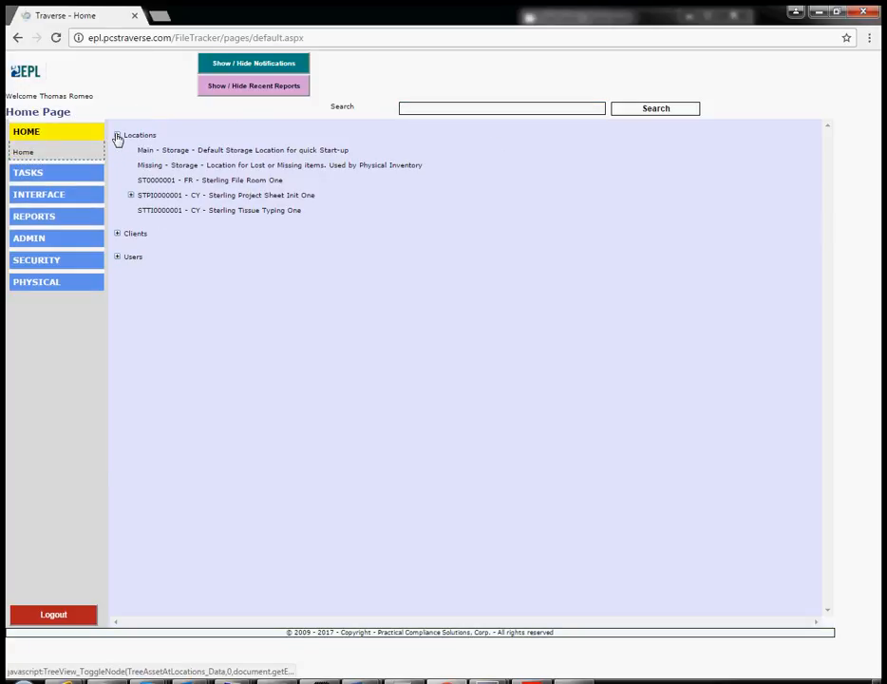
{"action": "left_click", "coordinate": [131, 195]}
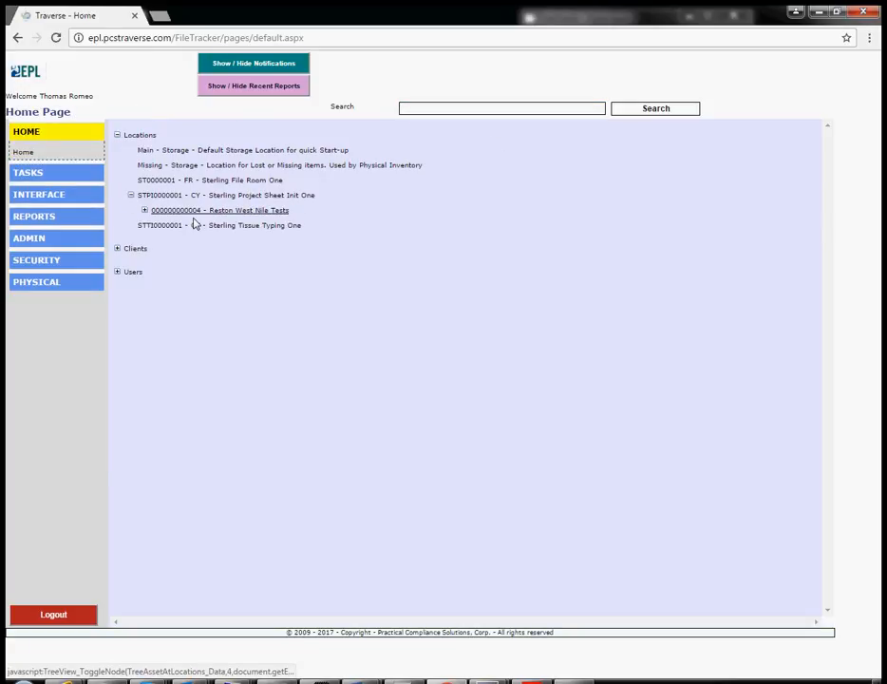
{"action": "left_click", "coordinate": [145, 213]}
{"action": "left_click", "coordinate": [224, 241]}
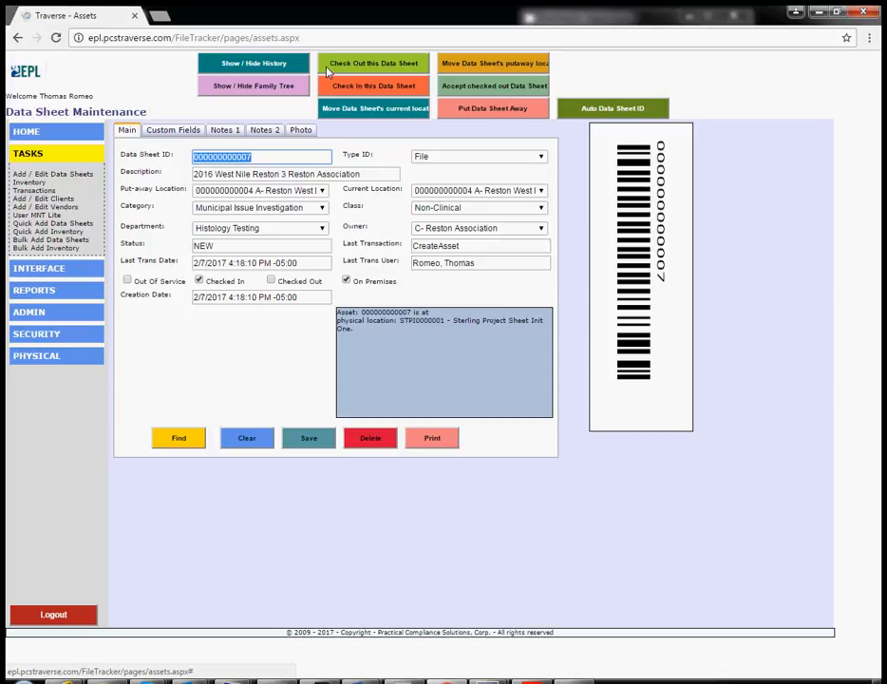
- Check out the 2016 West Nile Reston 3 data sheet to the logged-in user with due back date 02/11/2017 and dismiss the message
{"action": "left_click", "coordinate": [410, 67]}
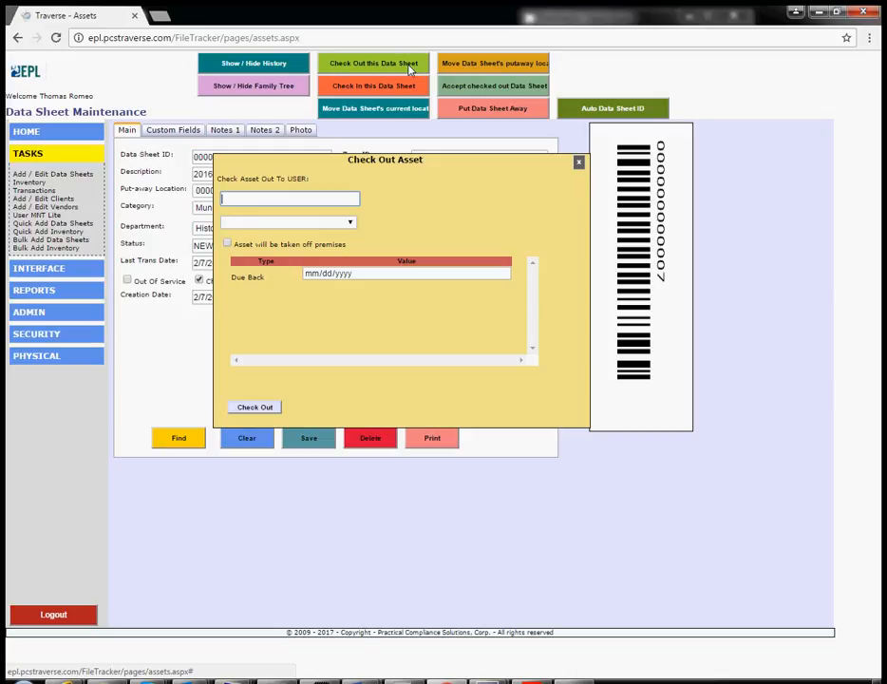
{"action": "left_click", "coordinate": [352, 223]}
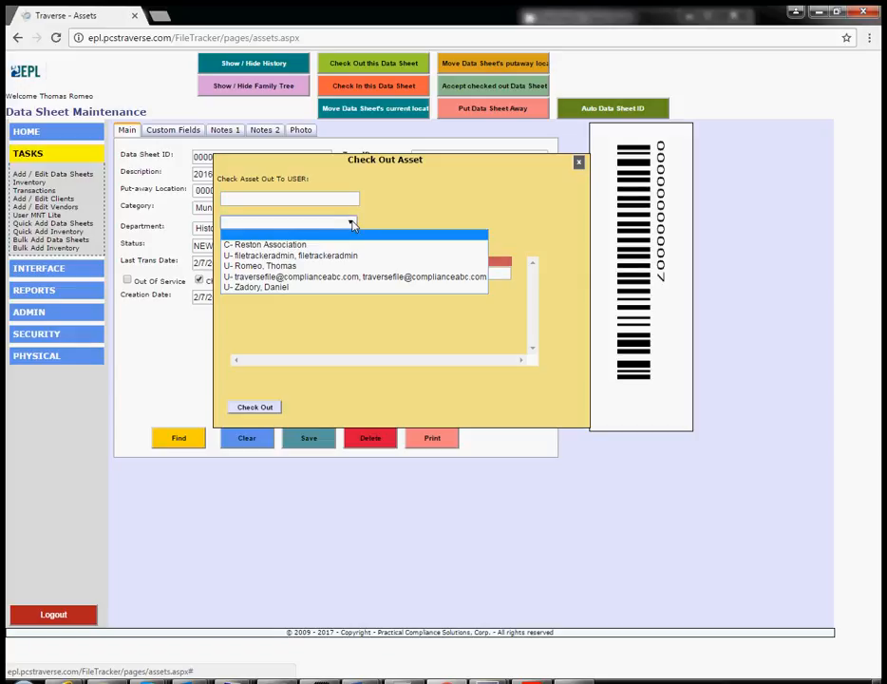
{"action": "left_click", "coordinate": [271, 266]}
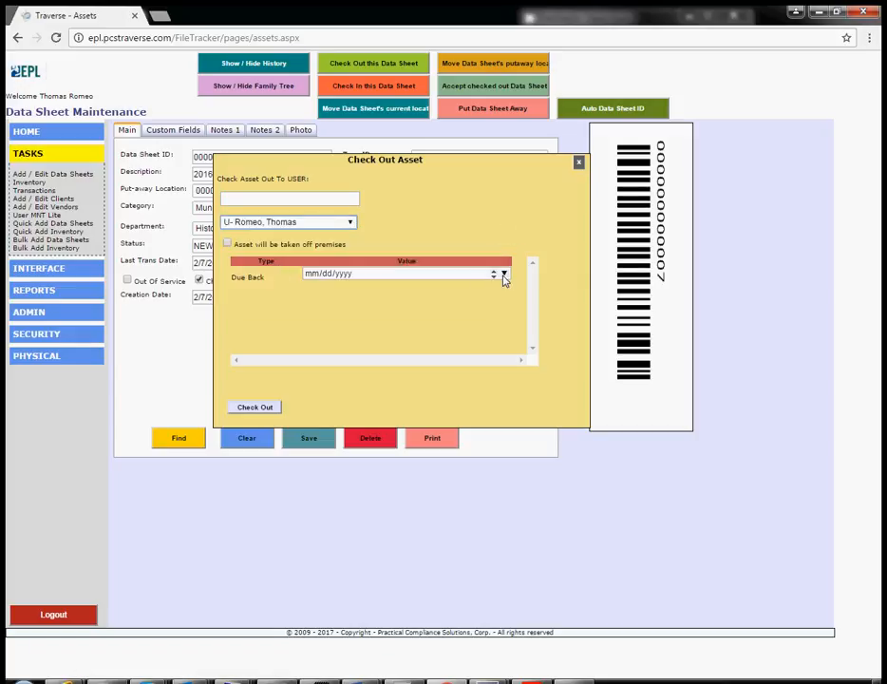
{"action": "left_click", "coordinate": [504, 276]}
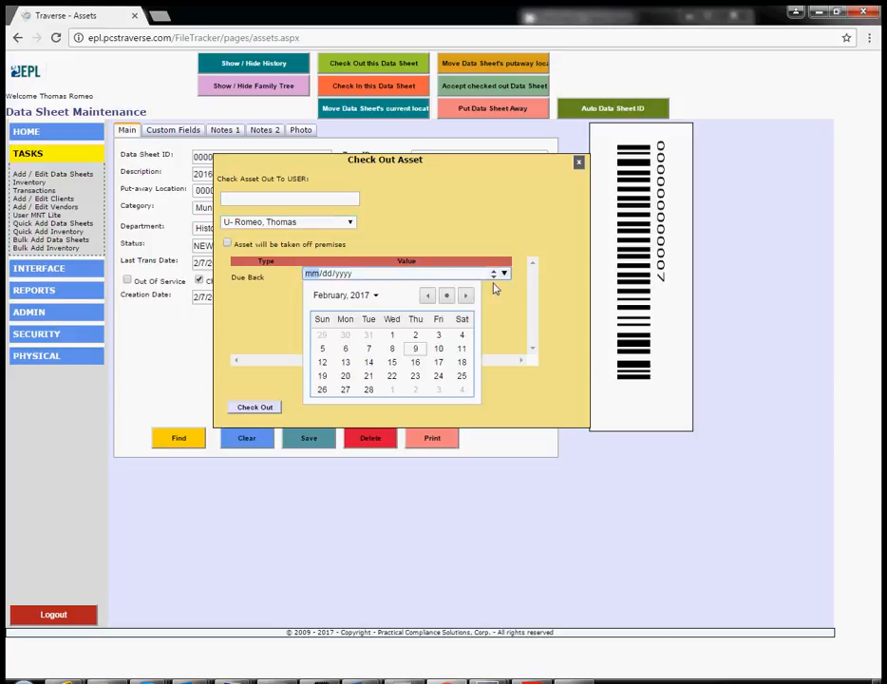
{"action": "left_click", "coordinate": [461, 339]}
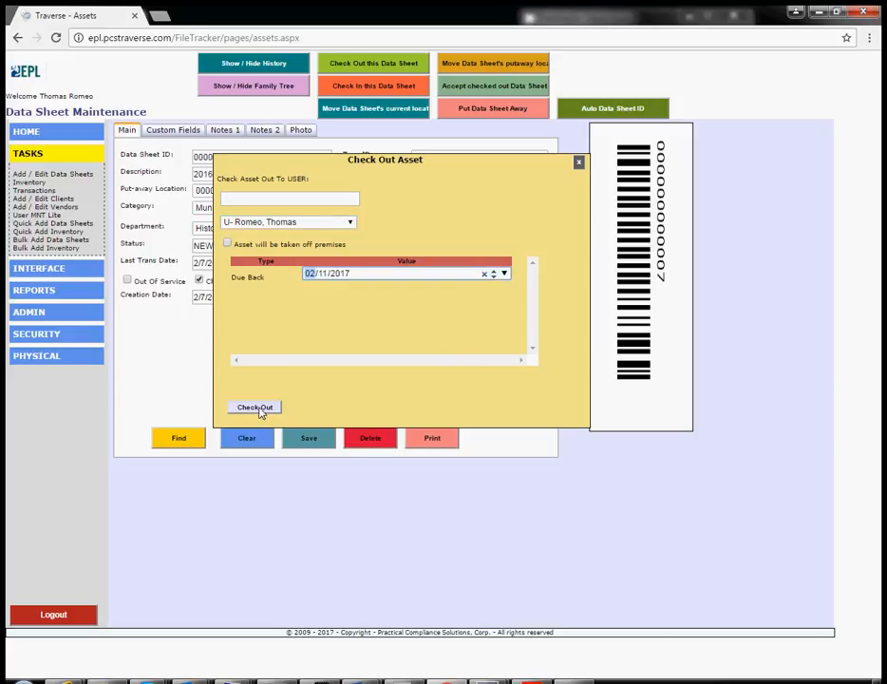
{"action": "left_click", "coordinate": [258, 408]}
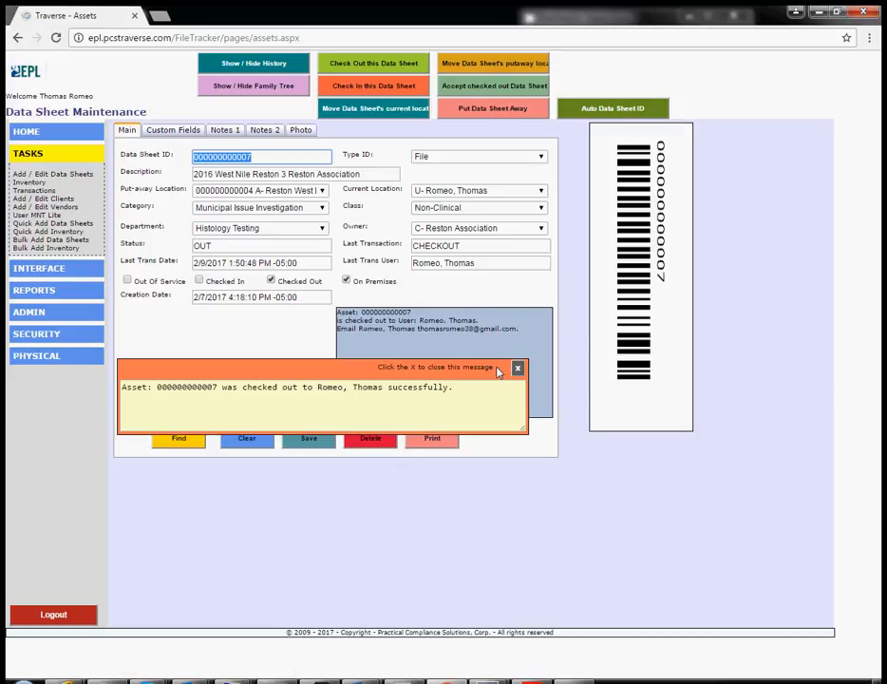
{"action": "left_click", "coordinate": [517, 367]}
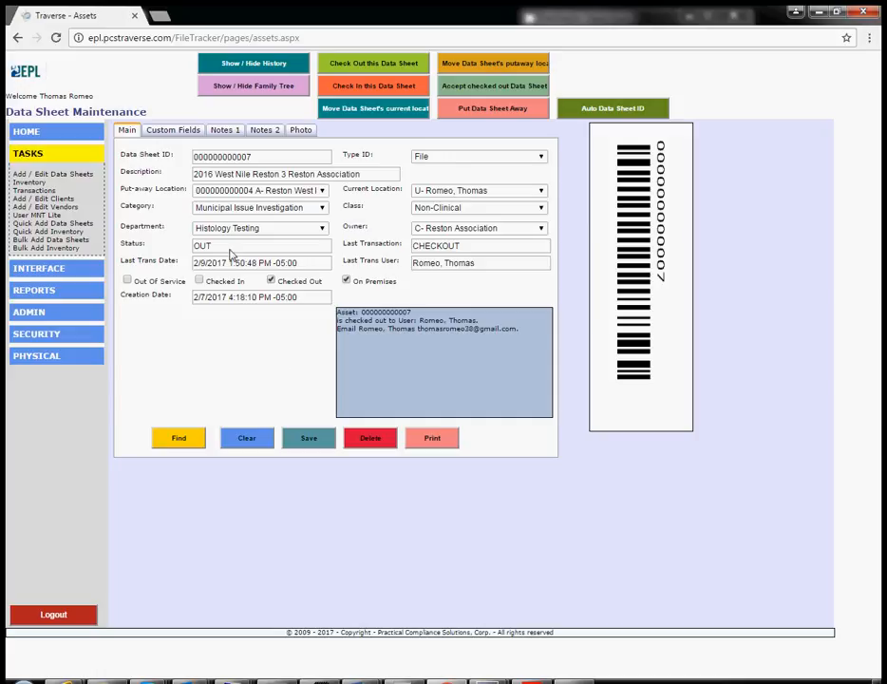
- View the form for accepting a checked-out data sheet, close it without accepting, and display the administration options
{"action": "left_click", "coordinate": [504, 88]}
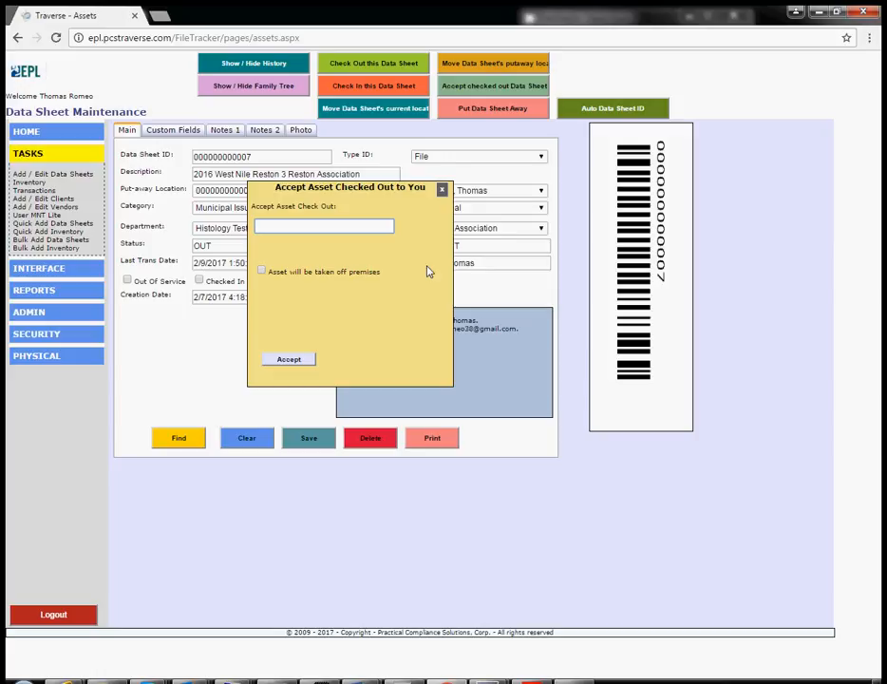
{"action": "left_click", "coordinate": [442, 191]}
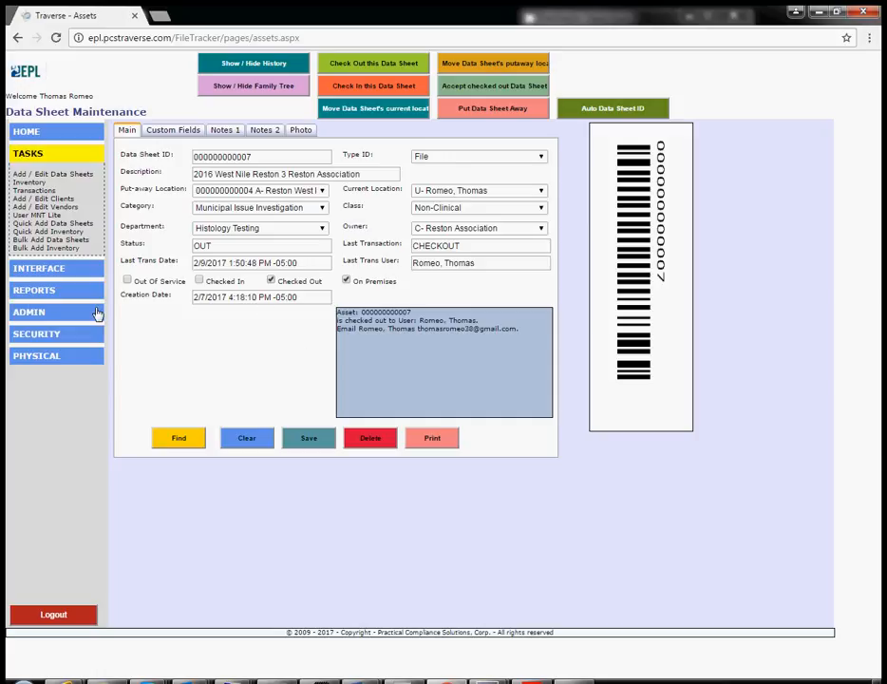
{"action": "left_click", "coordinate": [30, 312]}
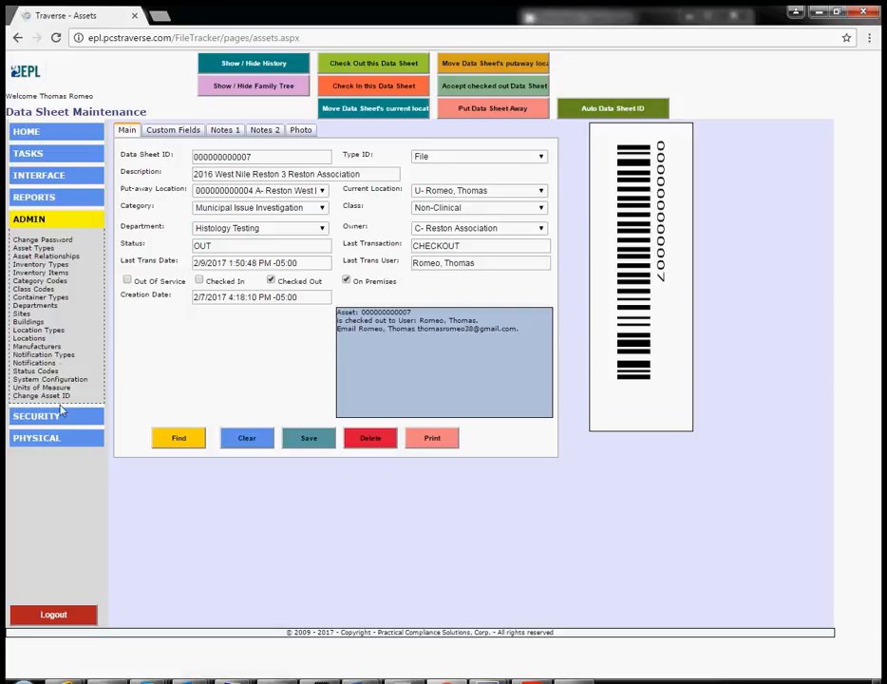
- Open the data sheet reports and set the report format to PDF and the barcode label format to Avery 8250
{"action": "left_click", "coordinate": [40, 196]}
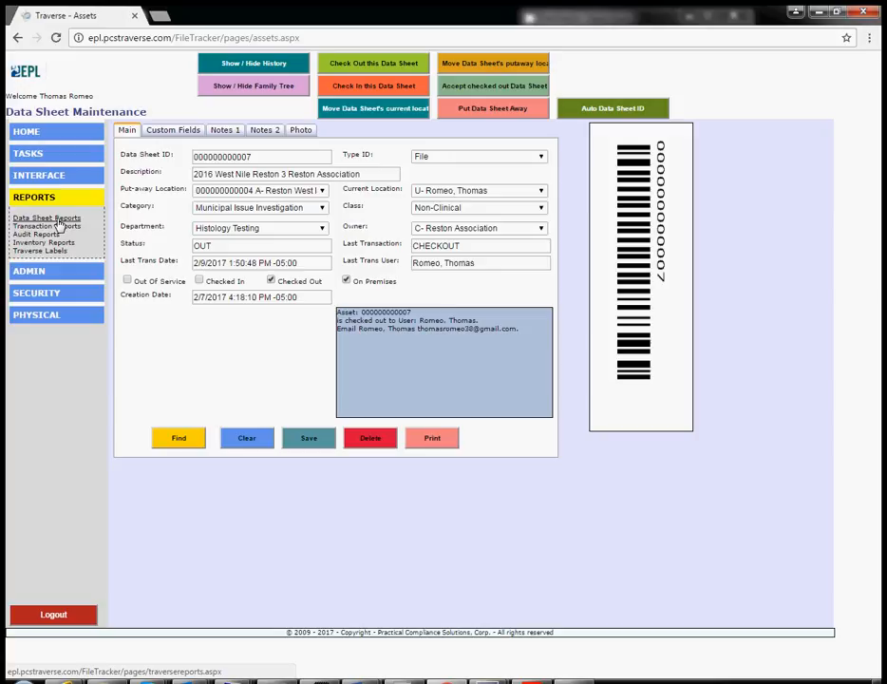
{"action": "left_click", "coordinate": [57, 219]}
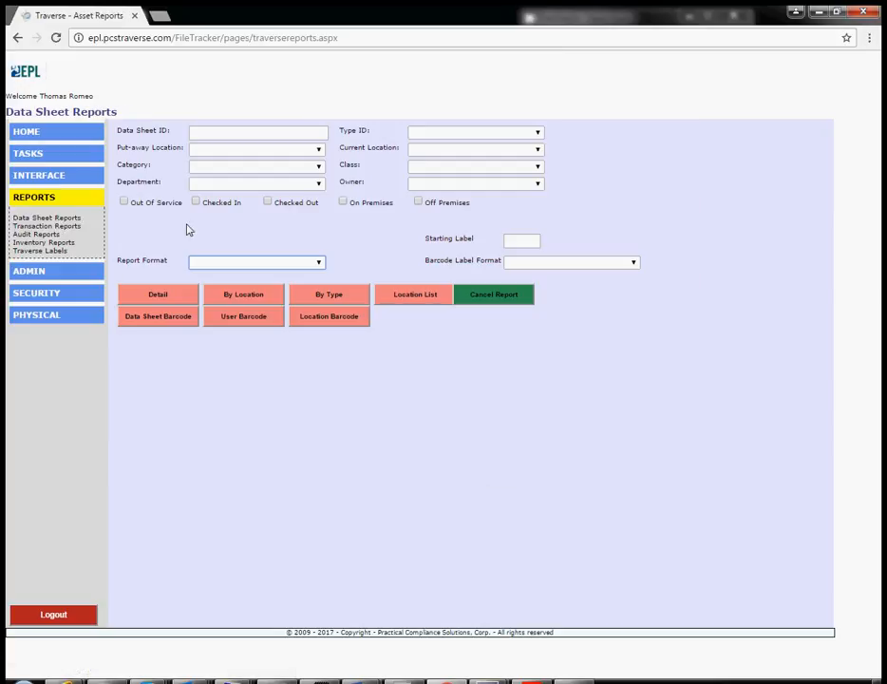
{"action": "left_click", "coordinate": [319, 263]}
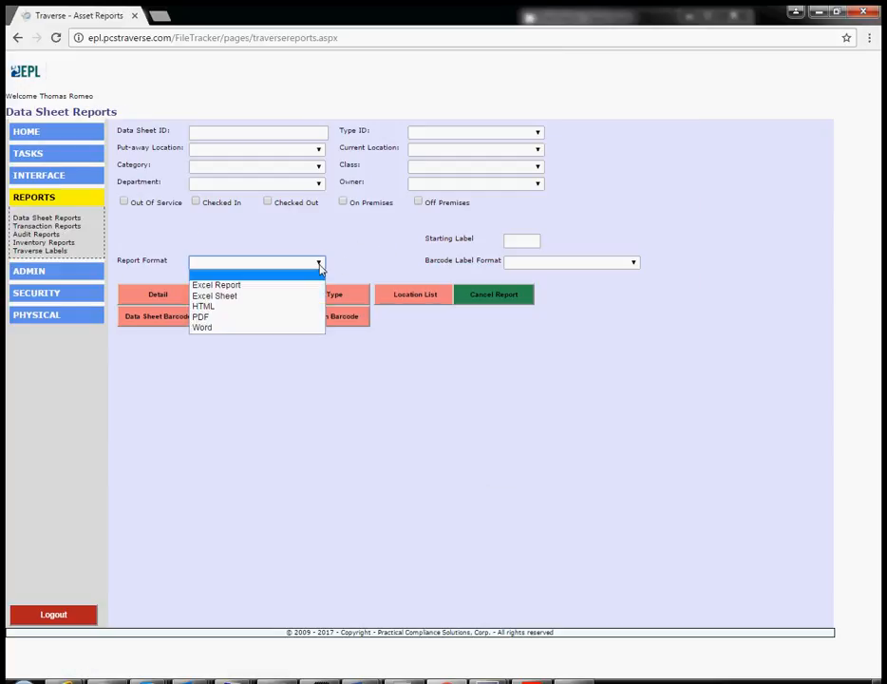
{"action": "left_click", "coordinate": [210, 319]}
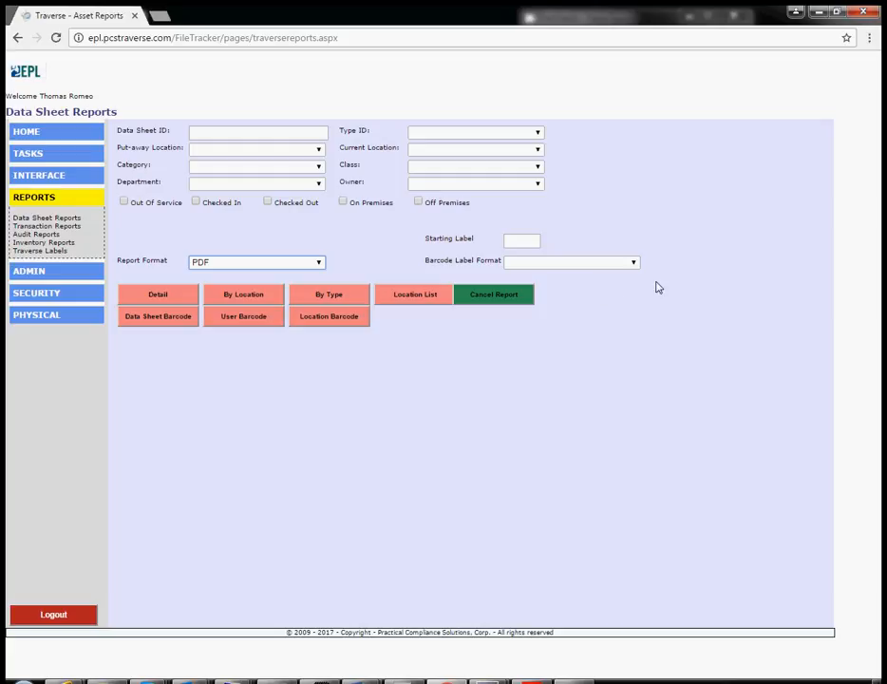
{"action": "left_click", "coordinate": [634, 263]}
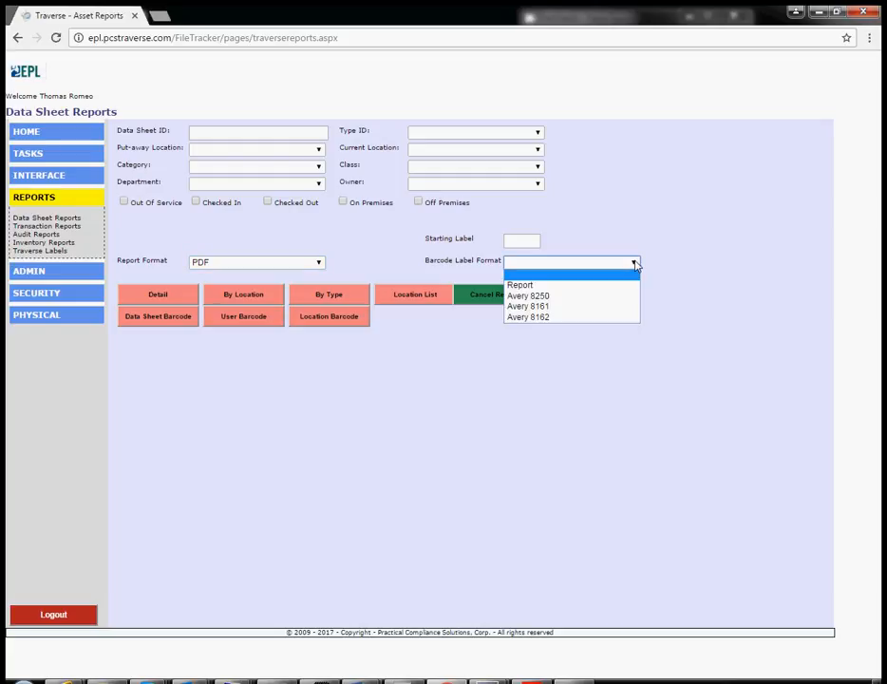
{"action": "left_click", "coordinate": [528, 295]}
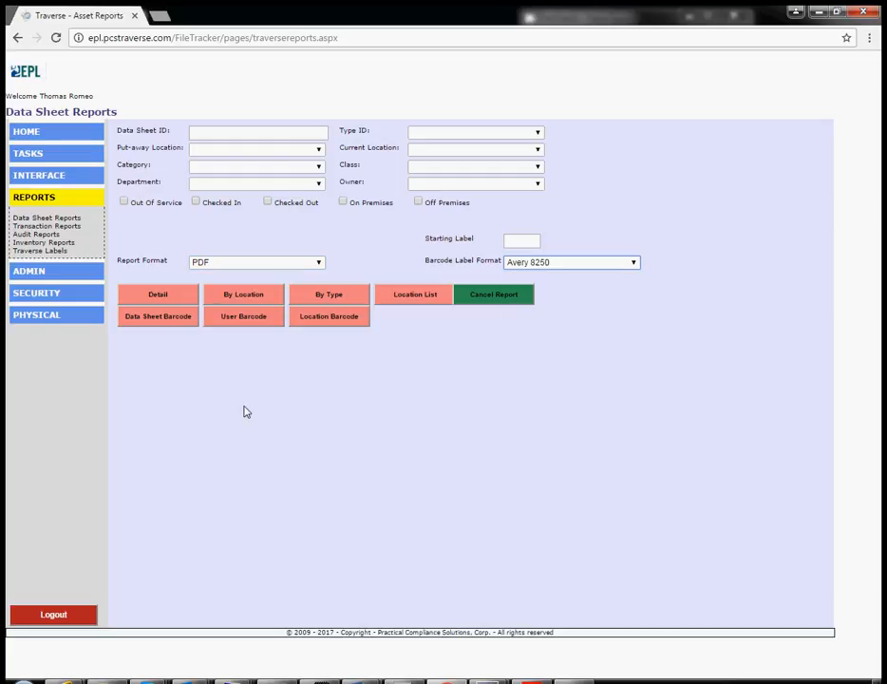
- Generate and review the data sheet barcode report and the detail report for all records, closing each PDF
{"action": "left_click", "coordinate": [171, 317]}
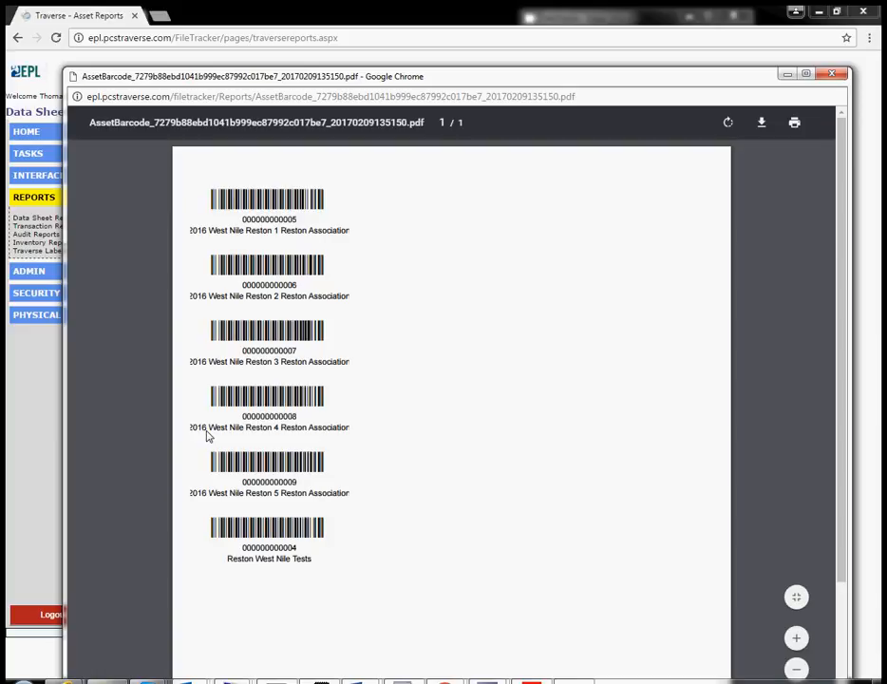
{"action": "scroll", "coordinate": [663, 542], "scroll_direction": "down", "scroll_amount": 2}
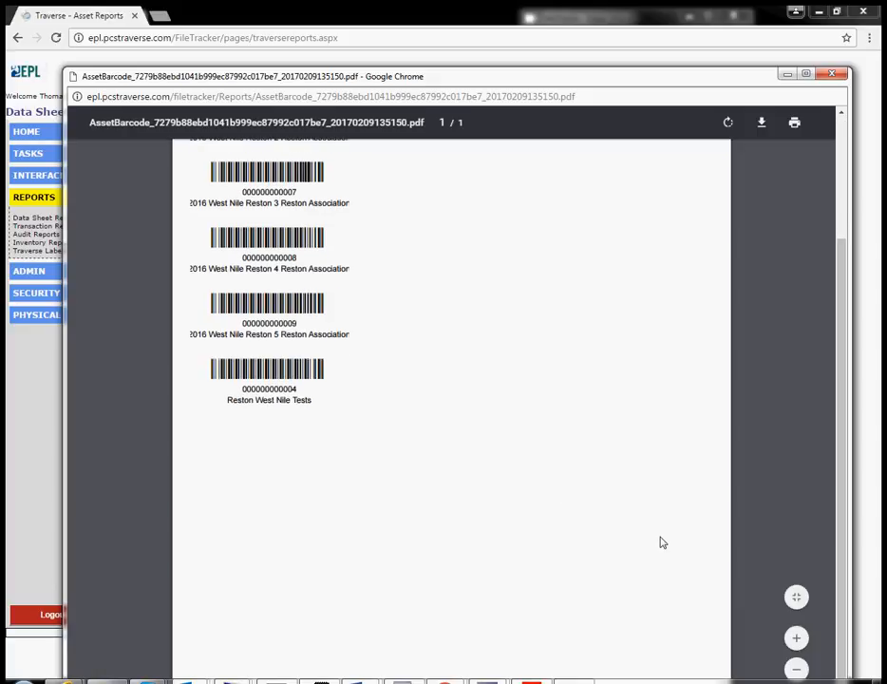
{"action": "scroll", "coordinate": [534, 459], "scroll_direction": "up", "scroll_amount": 2}
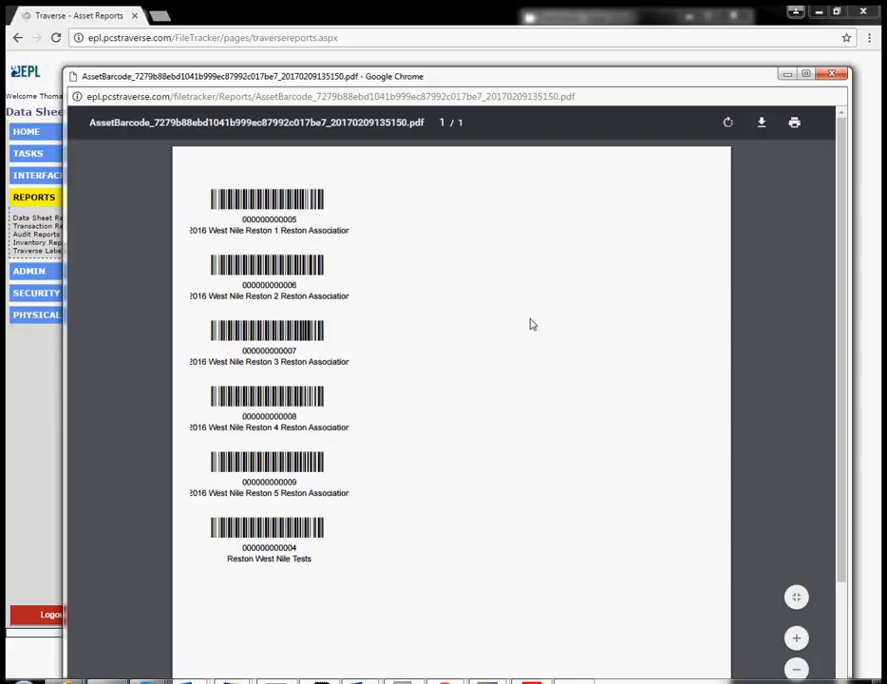
{"action": "left_click", "coordinate": [831, 74]}
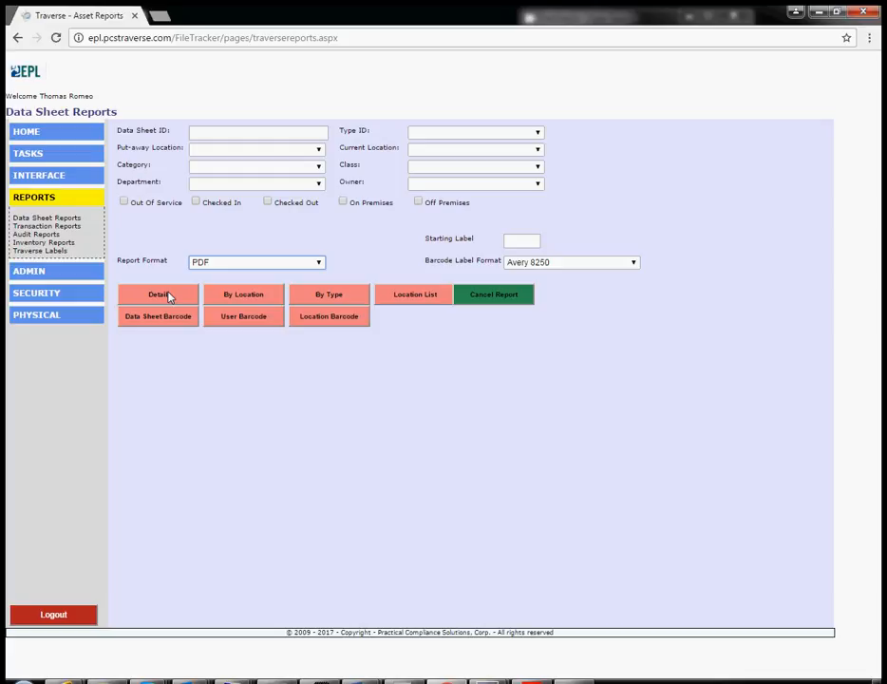
{"action": "left_click", "coordinate": [169, 297]}
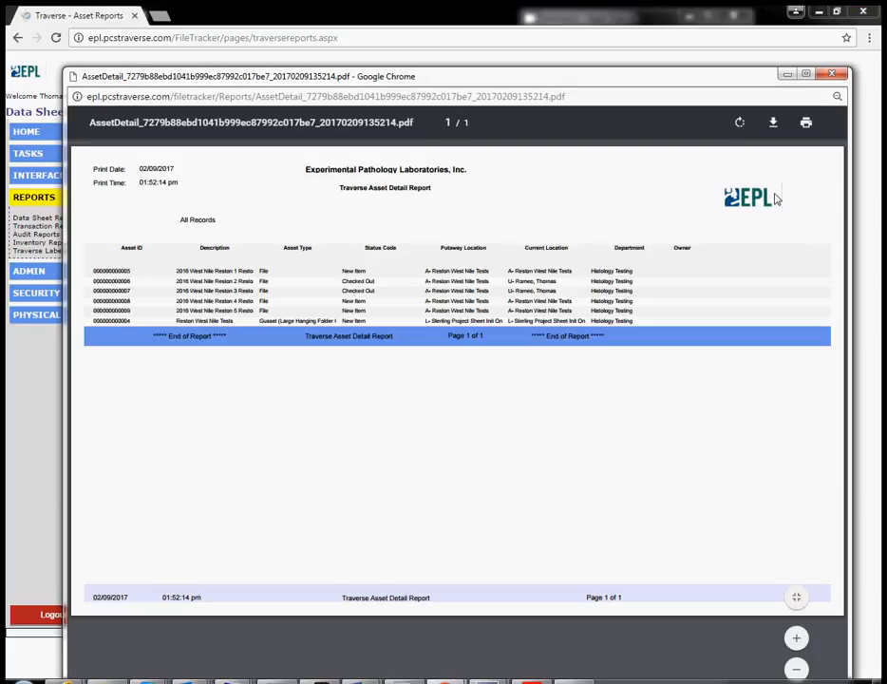
{"action": "left_click", "coordinate": [832, 73]}
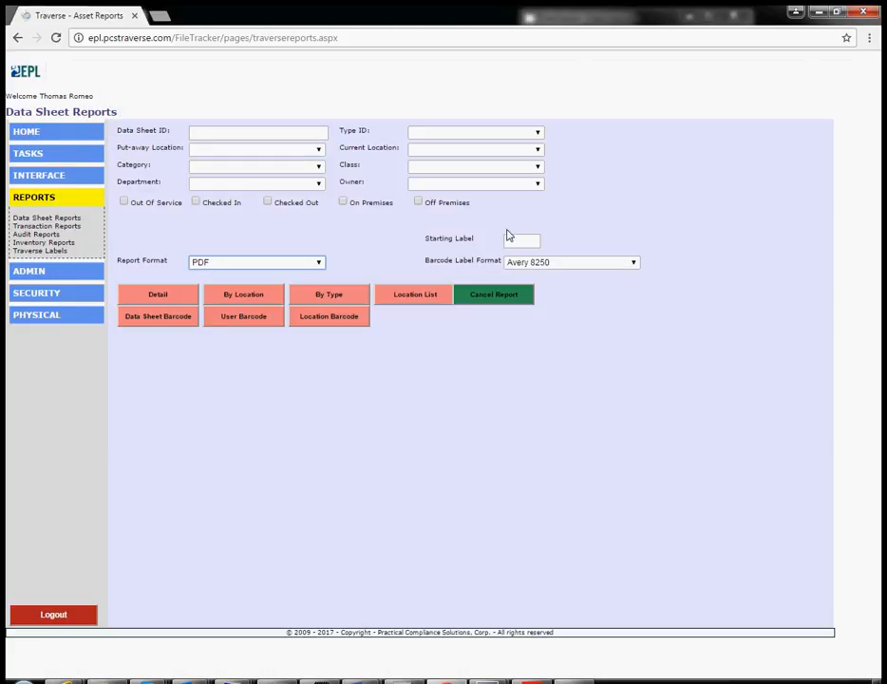
- Set the report's type filter to File and look through the custom field filters for that type
{"action": "left_click", "coordinate": [539, 135]}
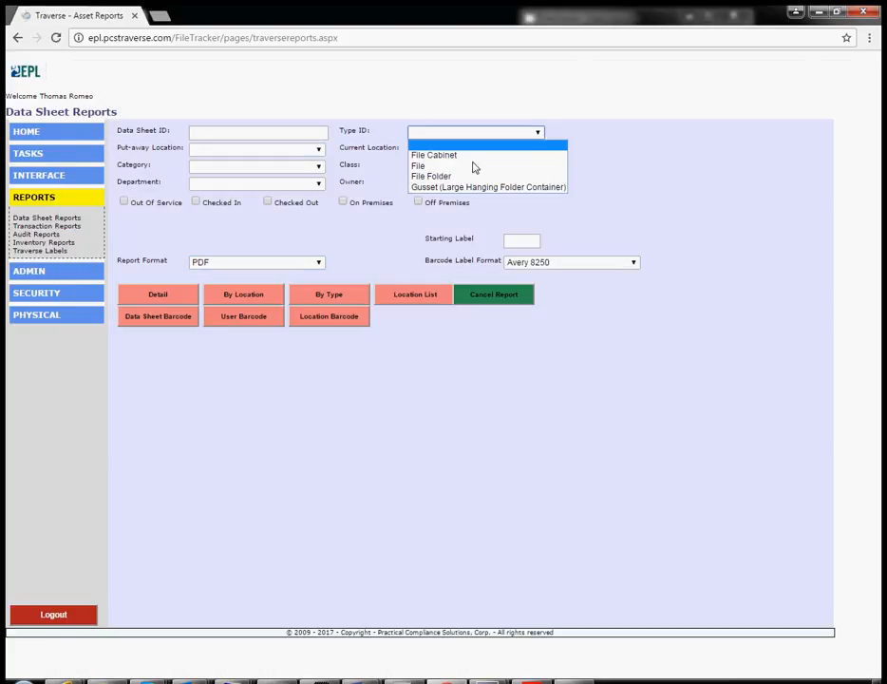
{"action": "left_click", "coordinate": [422, 165]}
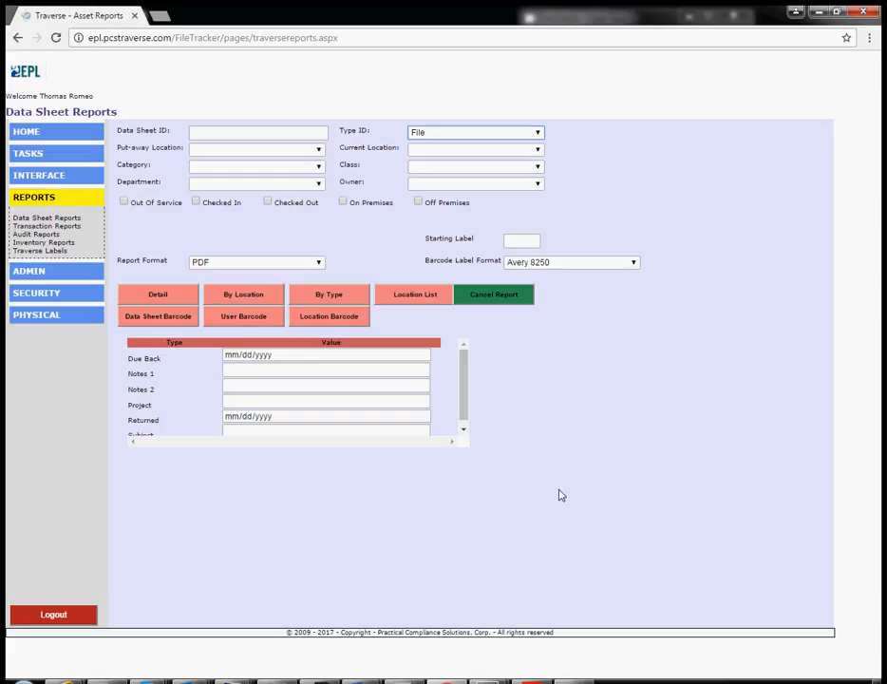
{"action": "left_click", "coordinate": [464, 419]}
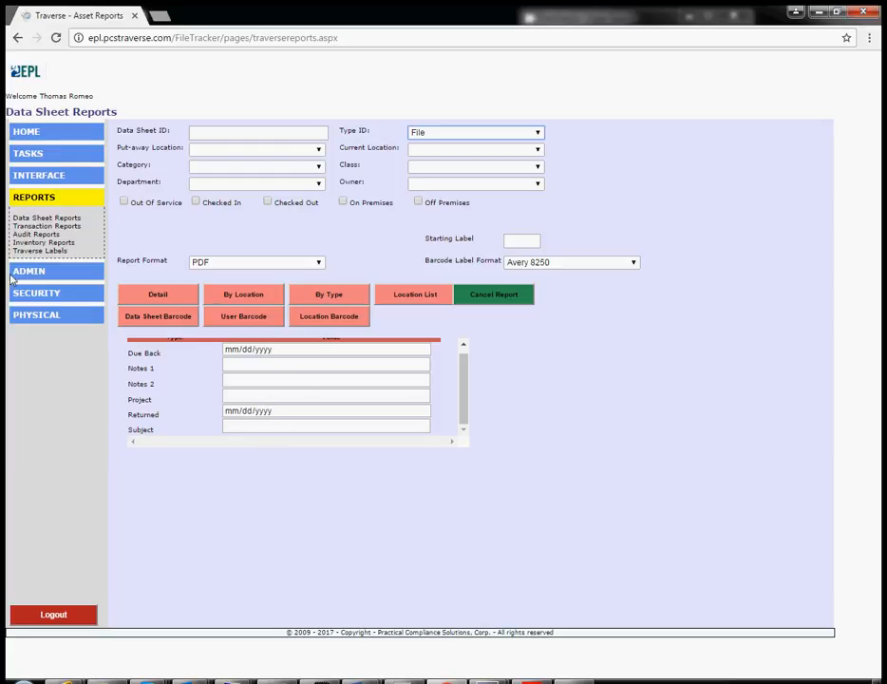
- Return to the home page, search for "nile" and open the 2016 West Nile Reston 2 data sheet
{"action": "left_click", "coordinate": [26, 158]}
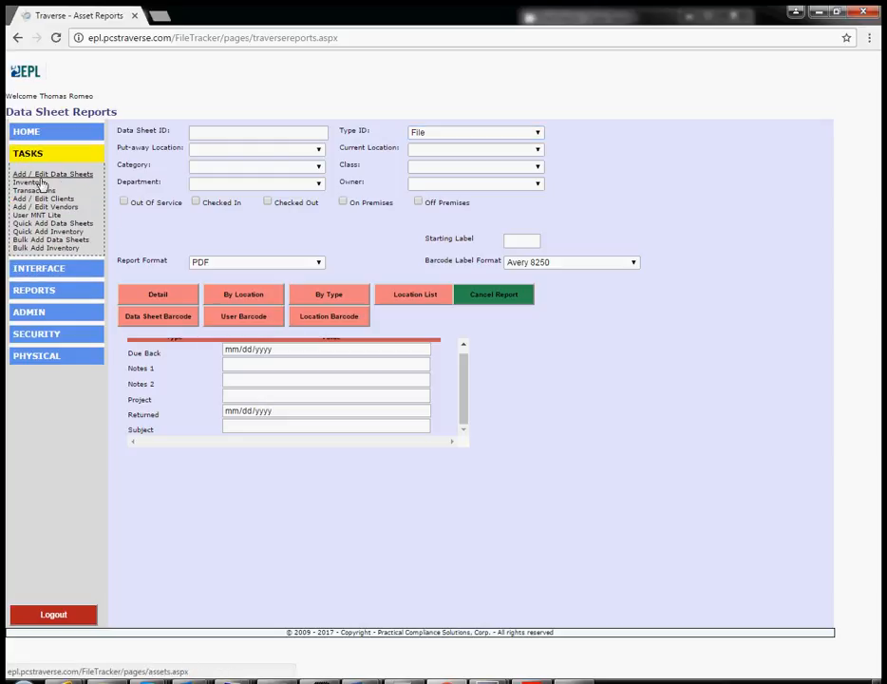
{"action": "left_click", "coordinate": [36, 133]}
{"action": "left_click", "coordinate": [25, 155]}
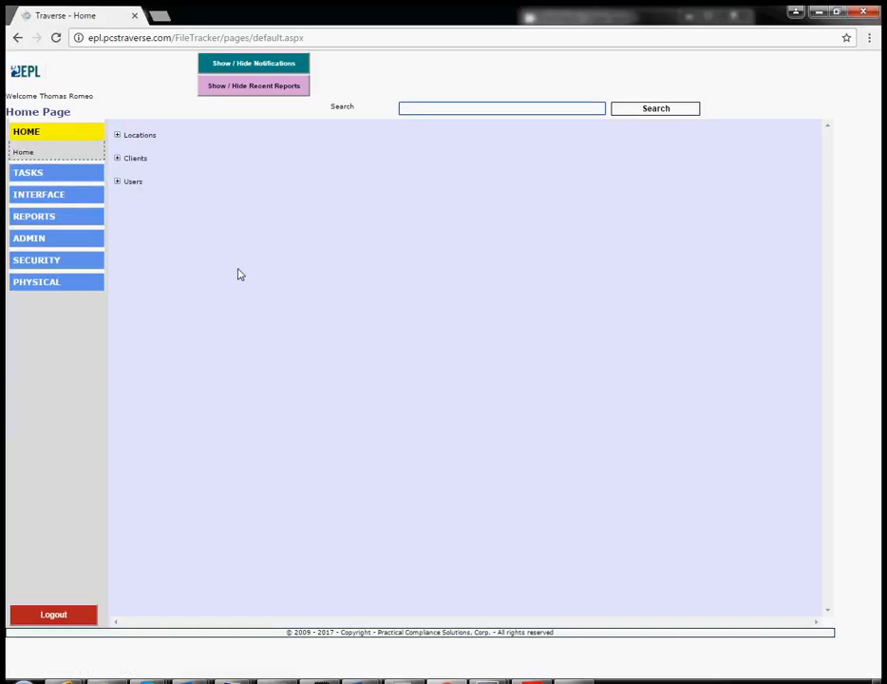
{"action": "left_click", "coordinate": [467, 110]}
{"action": "key", "text": "Return"}
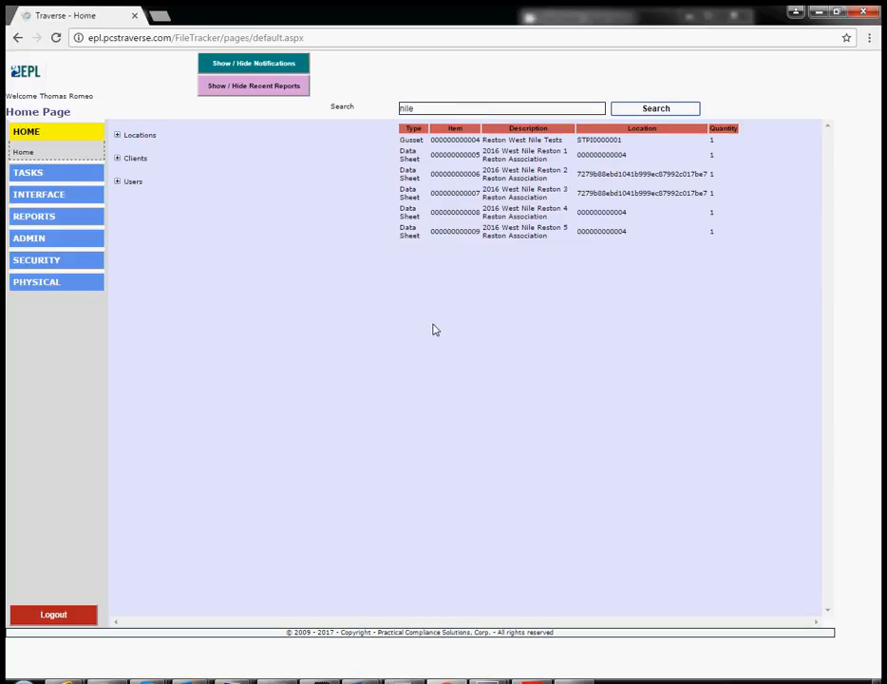
{"action": "left_click", "coordinate": [524, 176]}
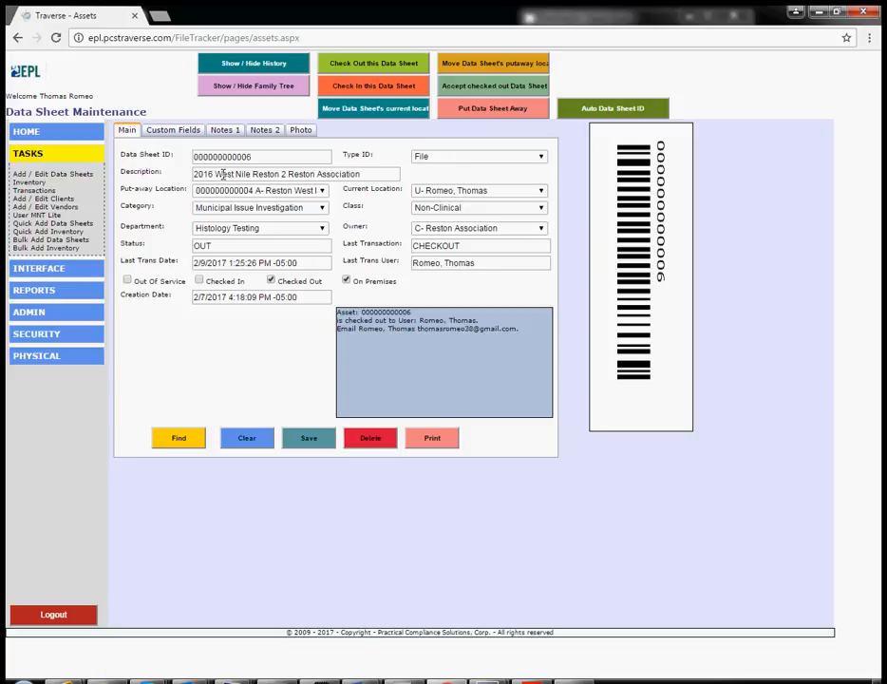
- Check in the 2016 West Nile Reston 2 data sheet to Reston West Nile Tests with returned date 02/09/2017 and dismiss the message
{"action": "left_click", "coordinate": [374, 174]}
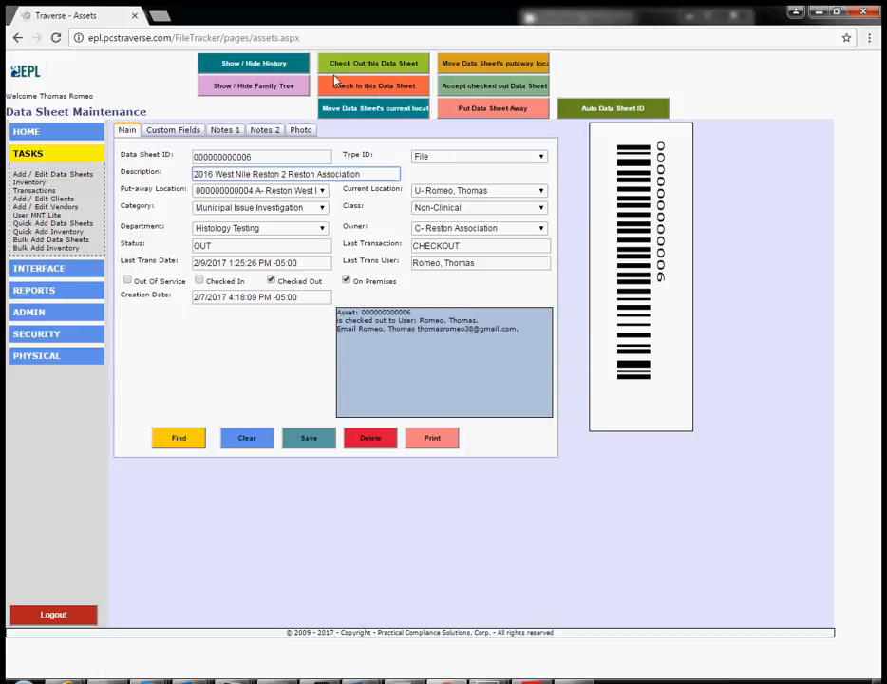
{"action": "left_click", "coordinate": [383, 88]}
{"action": "left_click", "coordinate": [351, 223]}
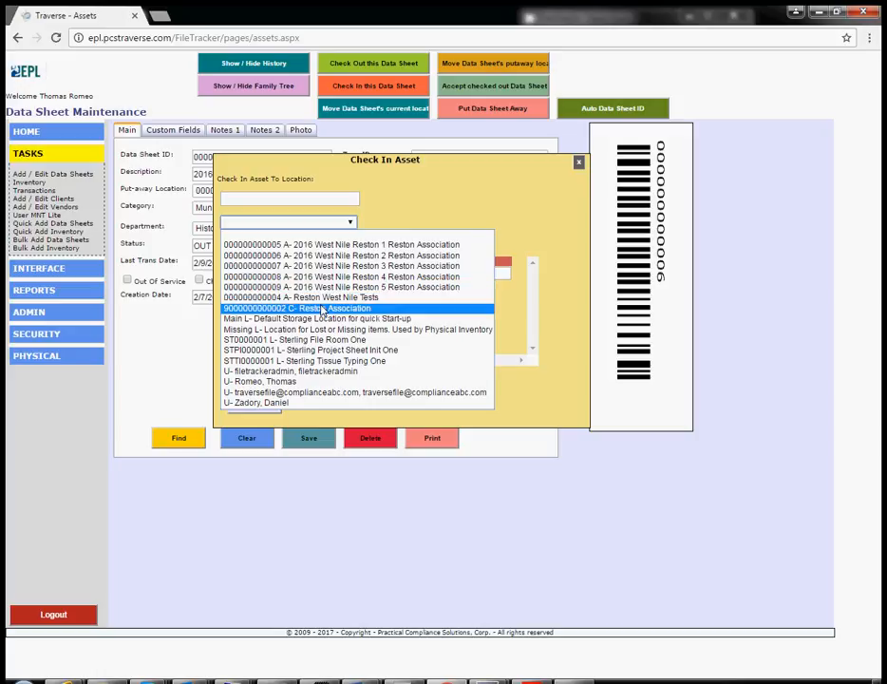
{"action": "left_click", "coordinate": [321, 297]}
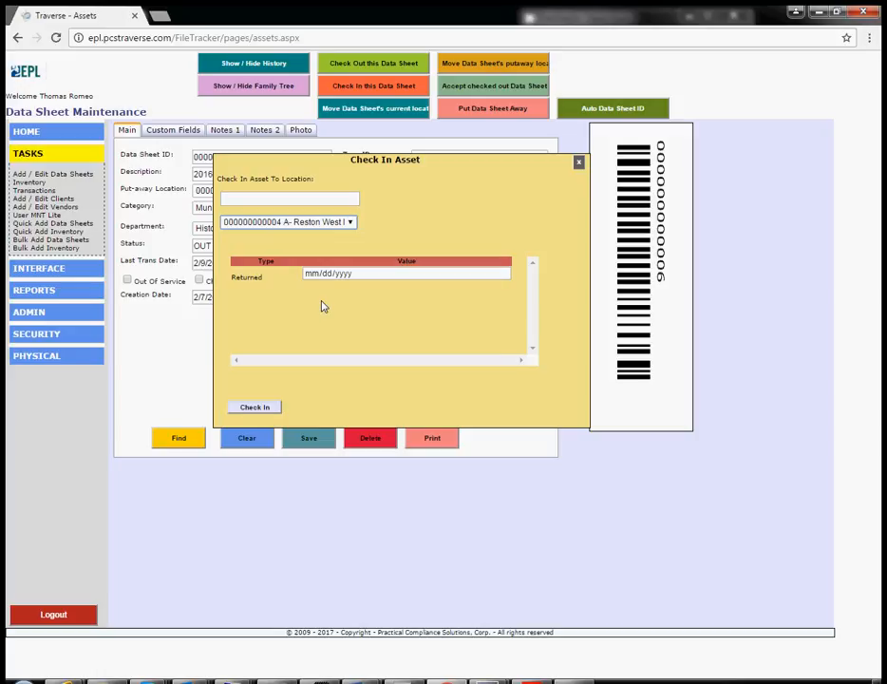
{"action": "left_click", "coordinate": [504, 273]}
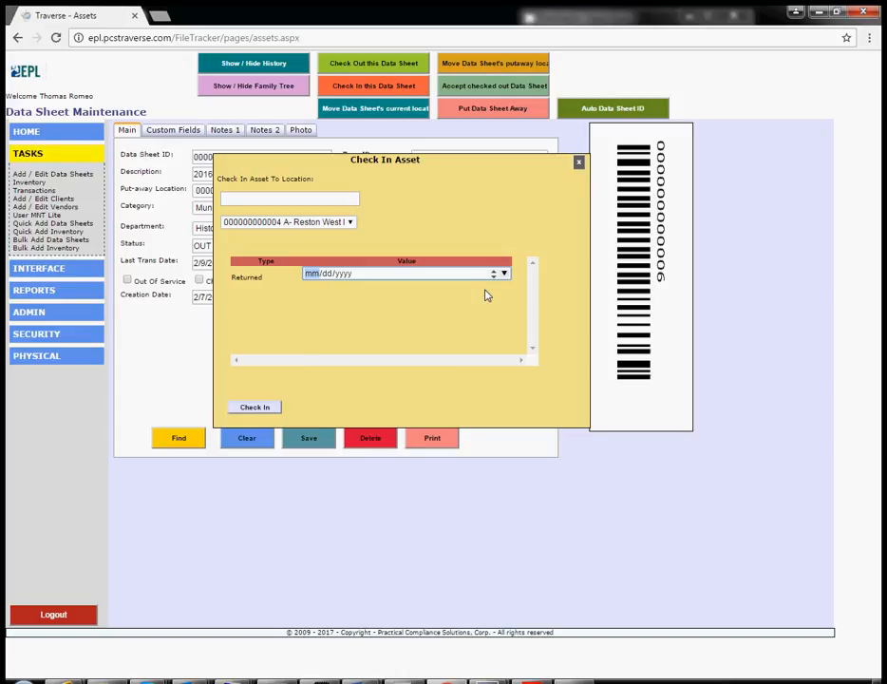
{"action": "left_click", "coordinate": [416, 348]}
{"action": "left_click", "coordinate": [253, 407]}
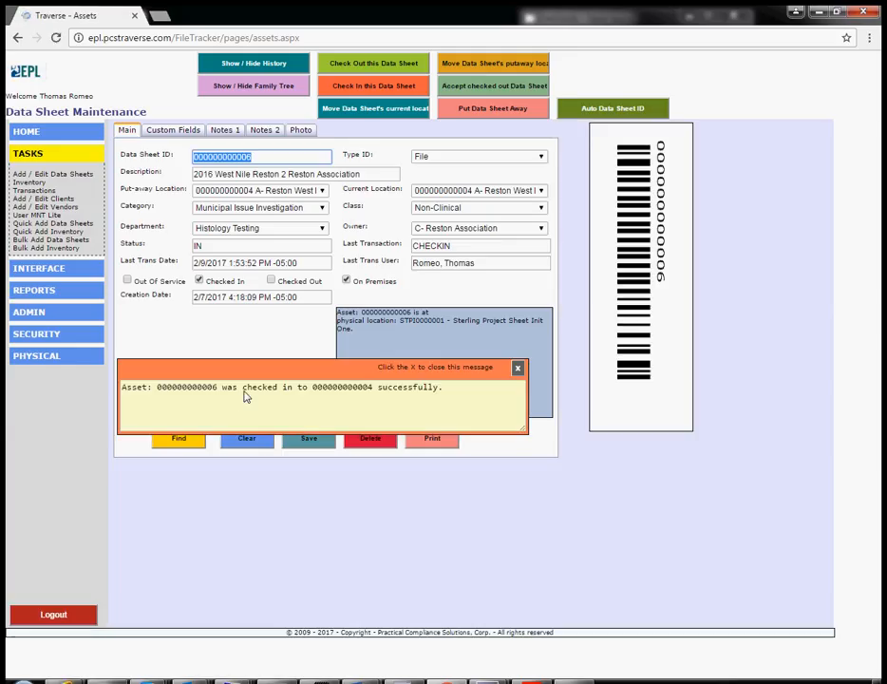
{"action": "left_click", "coordinate": [517, 368]}
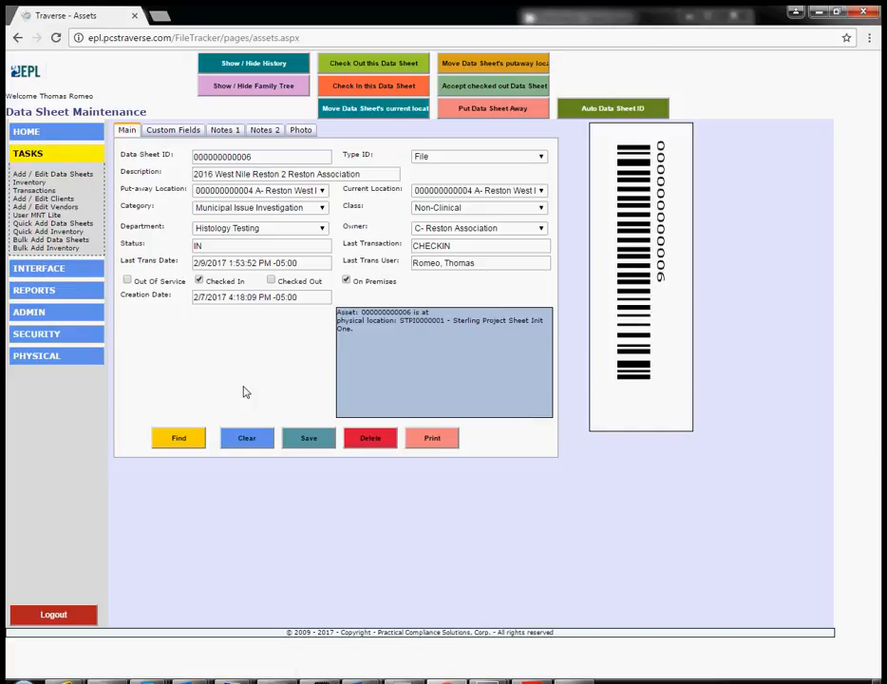
- Show the transaction history of the 2016 West Nile Reston 2 data sheet and return to the home page
{"action": "left_click", "coordinate": [275, 66]}
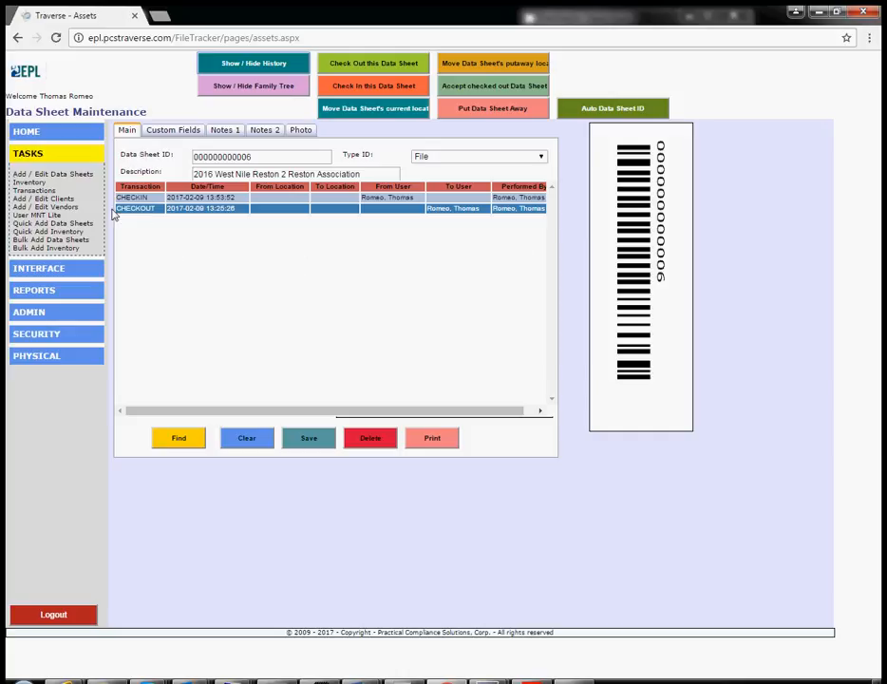
{"action": "left_click", "coordinate": [30, 132]}
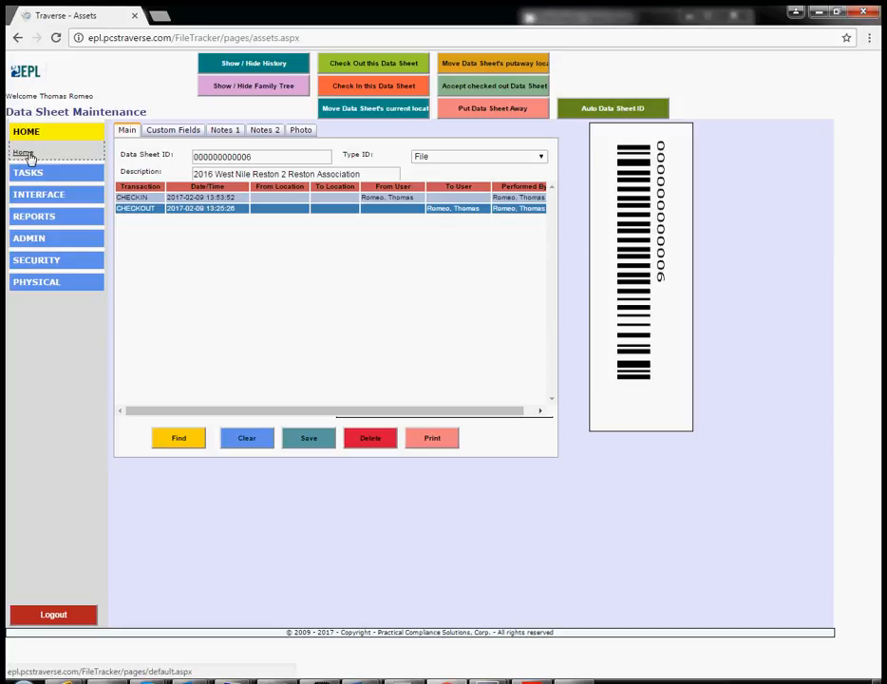
{"action": "left_click", "coordinate": [27, 154]}
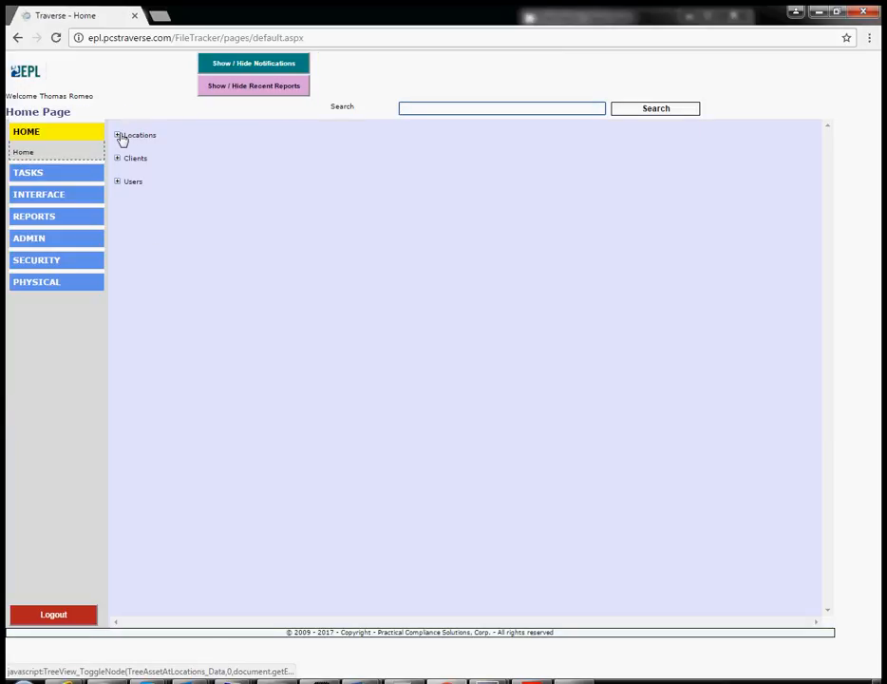
- Expand the Locations tree through Sterling Project Sheet Init One and Reston West Nile Tests to view its data sheets
{"action": "left_click", "coordinate": [119, 137]}
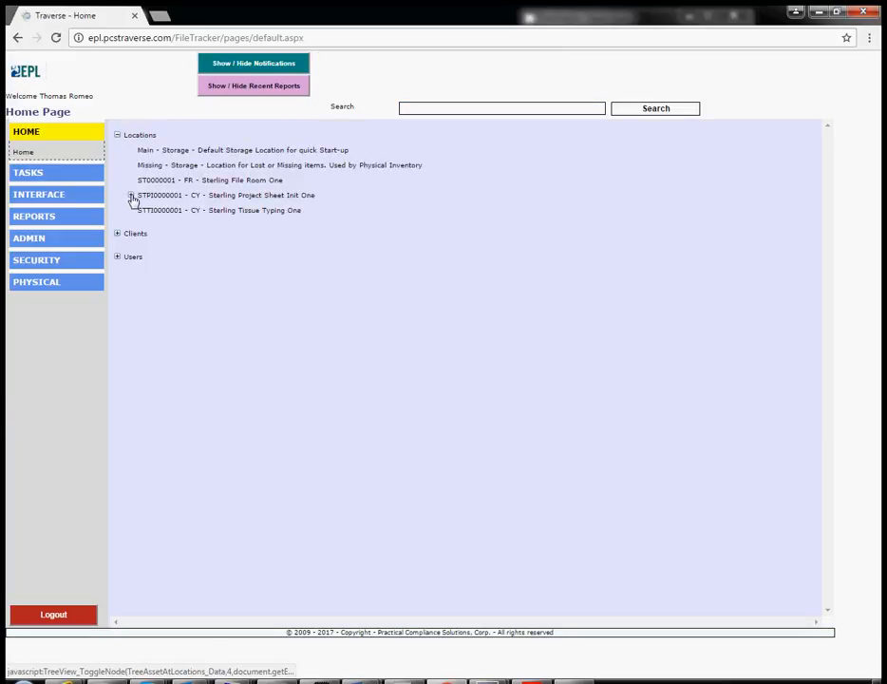
{"action": "left_click", "coordinate": [131, 196]}
{"action": "left_click", "coordinate": [145, 210]}
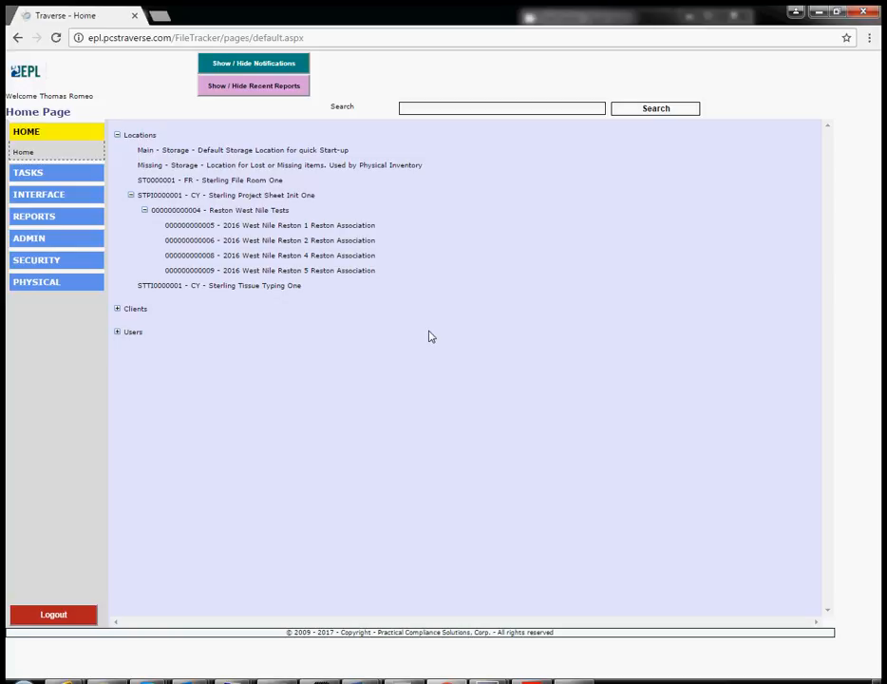
- Expand the Clients and Users branches and the logged-in user's entry to view the data sheets held there
{"action": "left_click", "coordinate": [117, 309]}
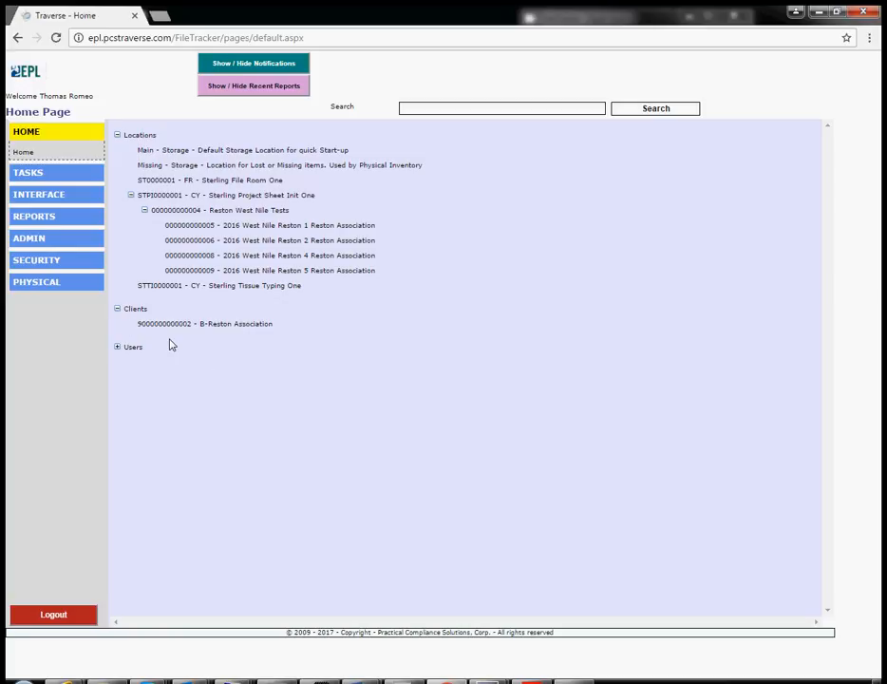
{"action": "left_click", "coordinate": [117, 347]}
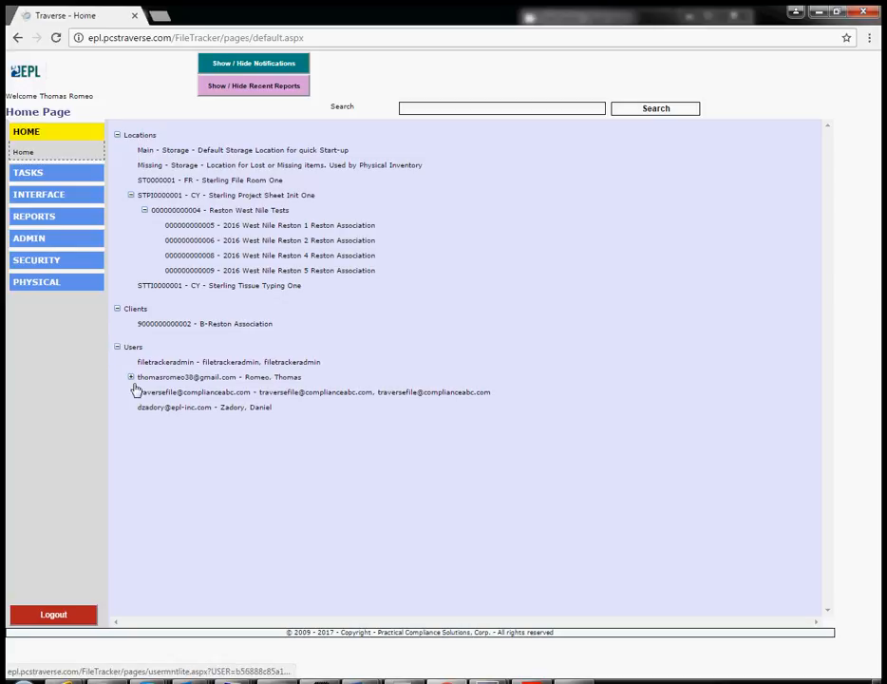
{"action": "left_click", "coordinate": [131, 377]}
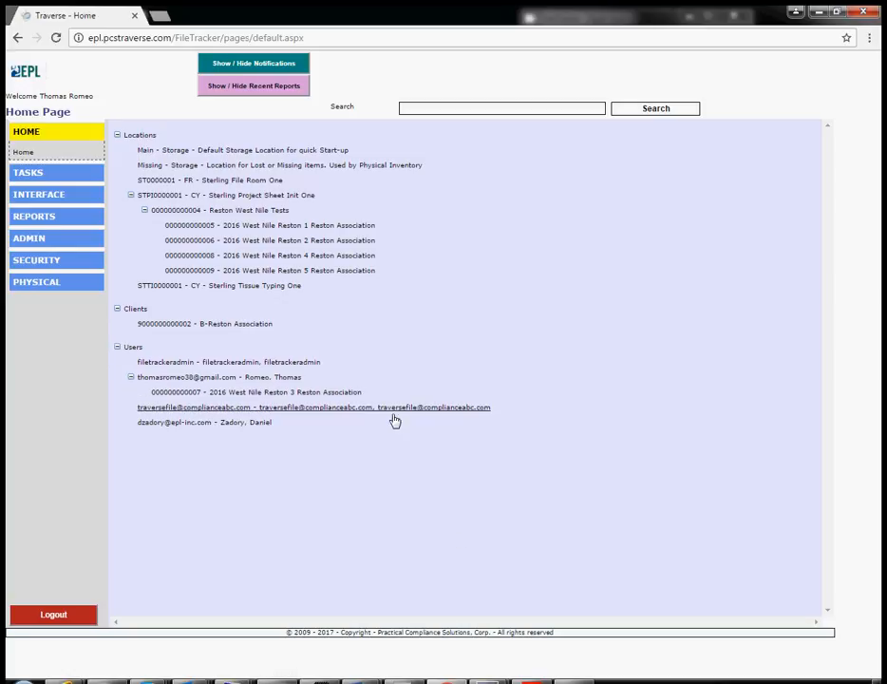